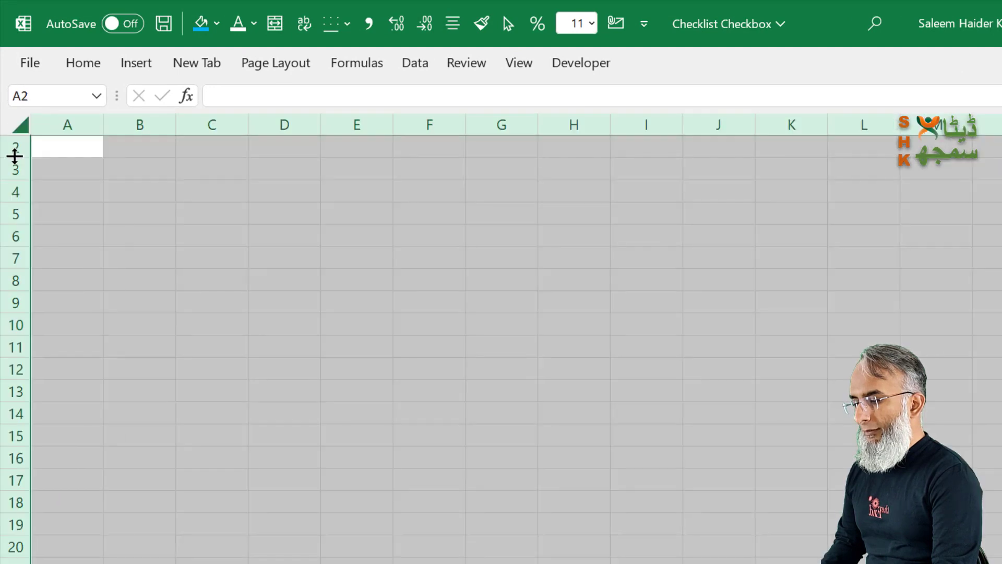
- Increase the height of all the selected rows from row 2 downward
drag(14, 157, 14, 174)
click(368, 300)
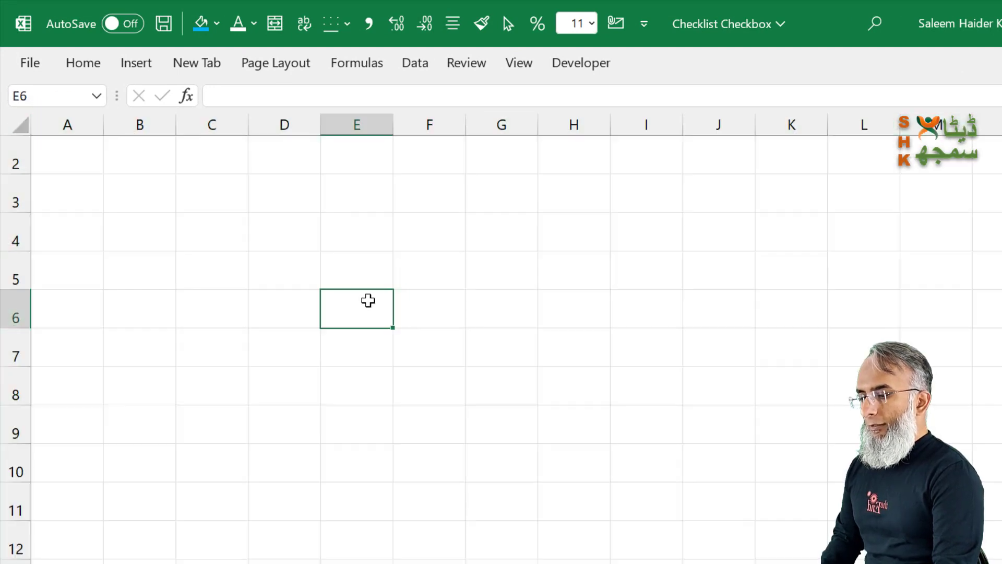
scroll(367, 300, up, 1)
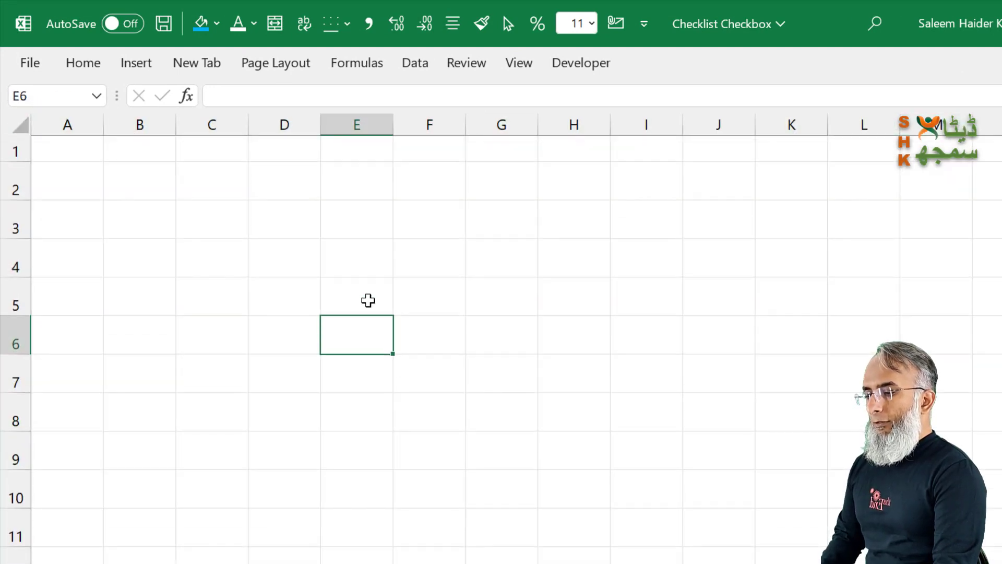
- Insert an Option Button form control in row 4, drawn from column D into column F
click(575, 72)
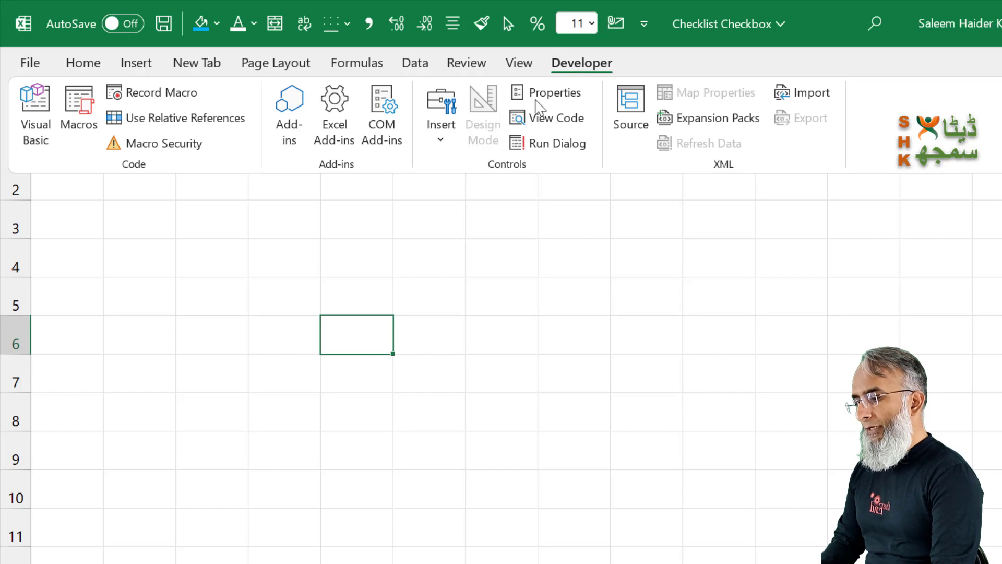
click(441, 140)
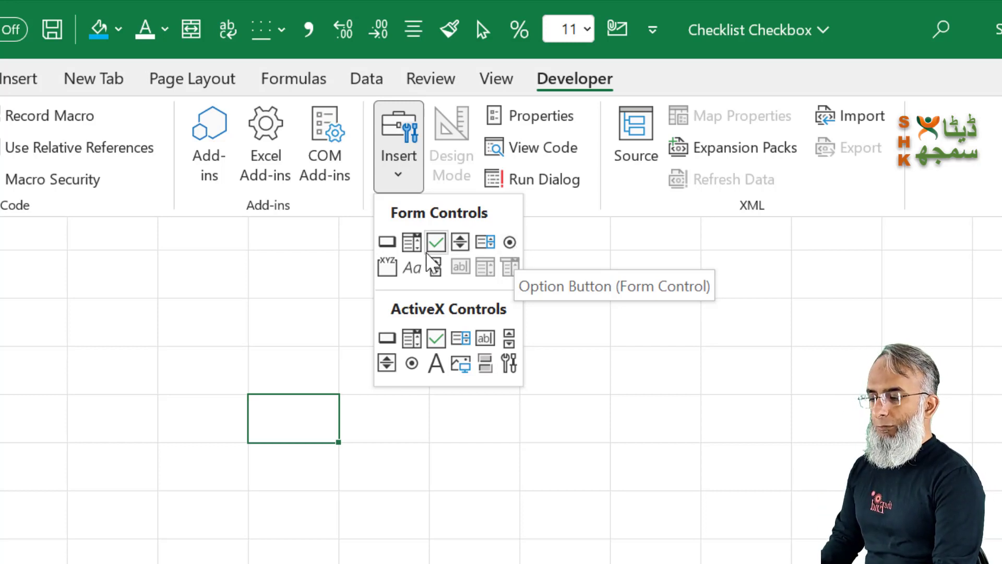
click(509, 242)
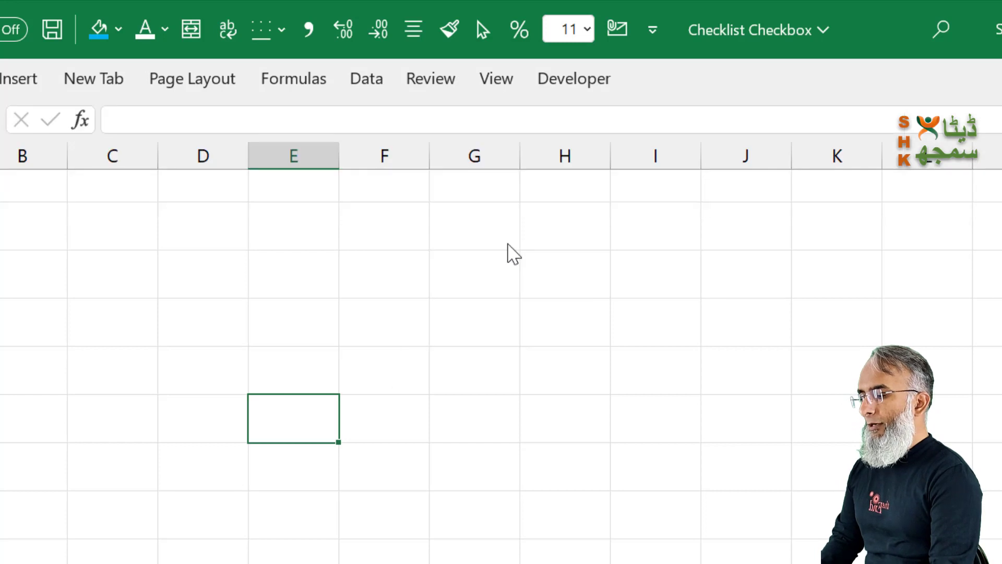
mouse_move(173, 308)
mouse_down()
mouse_move(223, 339)
mouse_move(256, 325)
mouse_move(380, 324)
mouse_up()
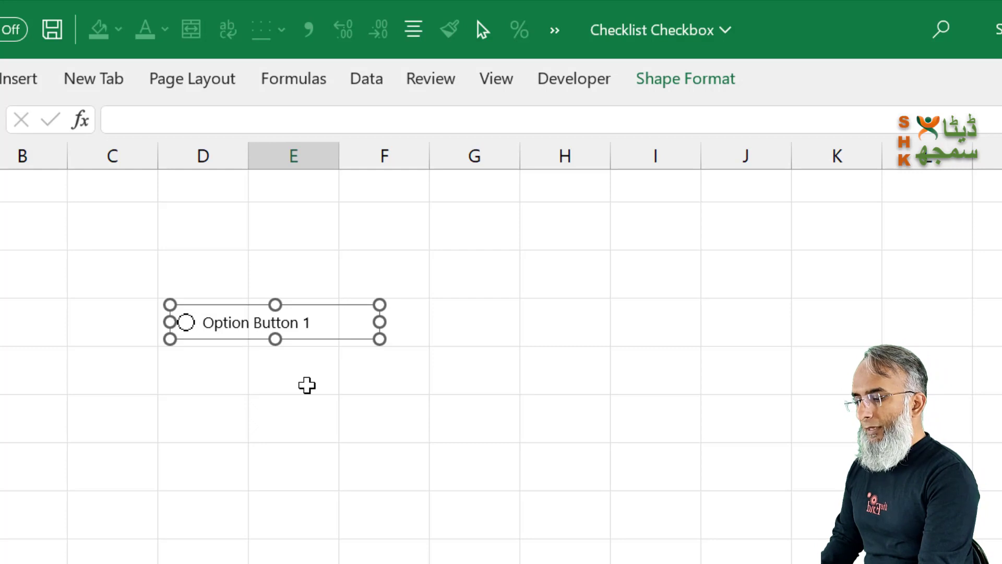
- Delete the option button's whole caption text
key(Delete)
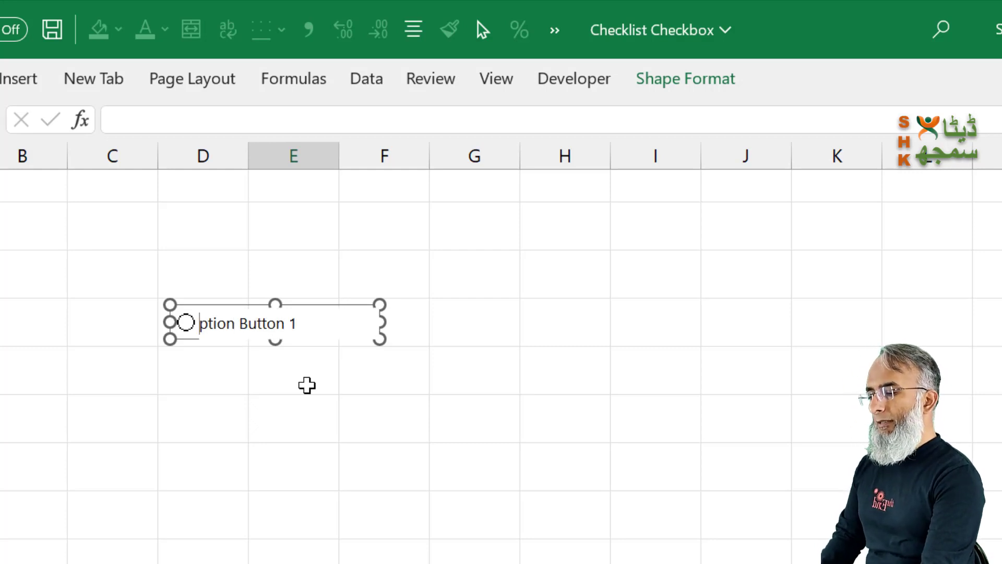
key(Delete)
key(Delete)
key(Delete)
key(Delete)
key(Delete)
key(Delete)
key(Delete)
key(Delete)
key(Delete)
key(Delete)
key(Delete)
key(Delete)
key(Delete)
key(Delete)
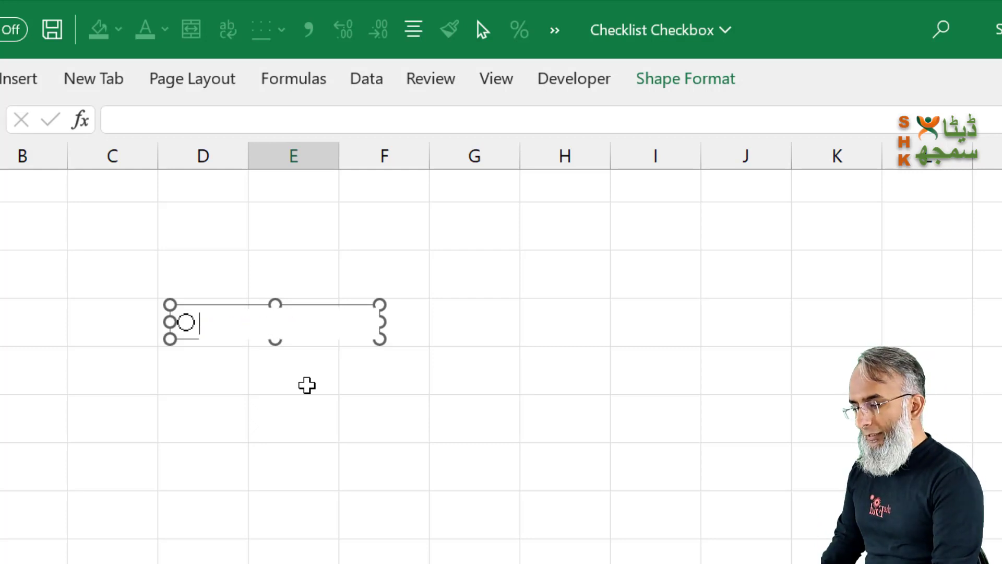
- Shrink the option button's frame so it fits inside cell D4, and deselect it
drag(376, 340, 220, 342)
click(267, 414)
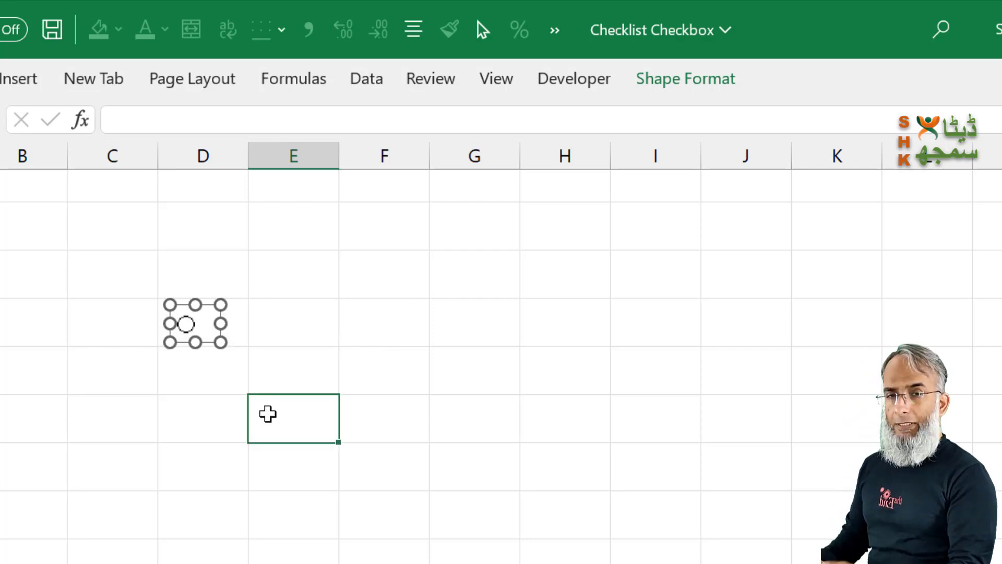
click(287, 331)
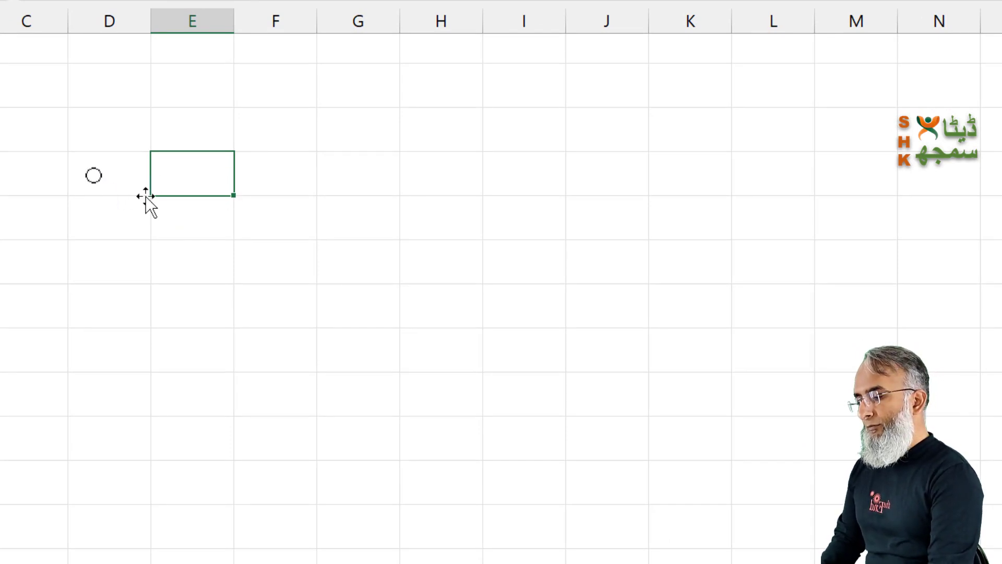
- Turn on 3-D shading in the format settings of the option button in D4
right_click(99, 180)
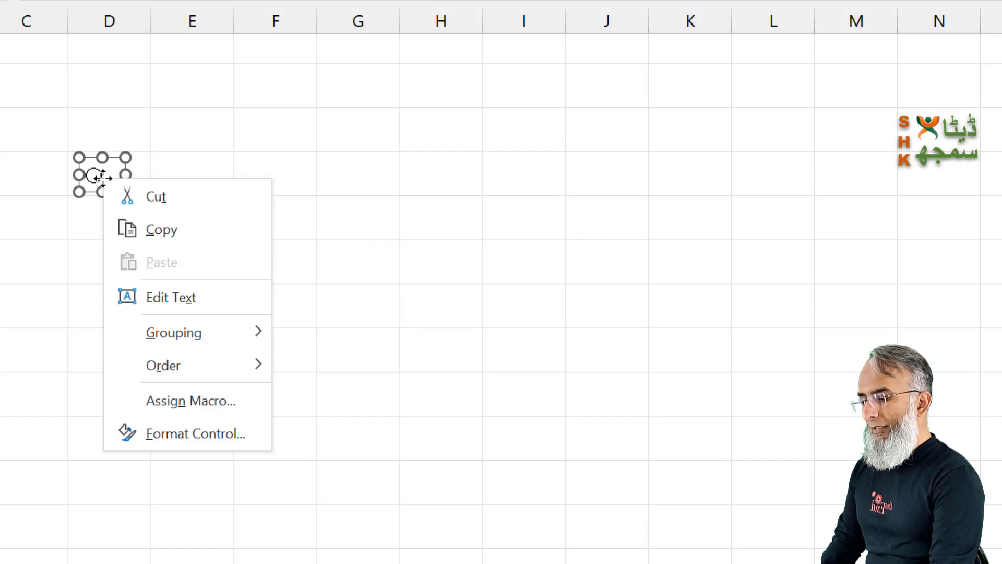
click(203, 437)
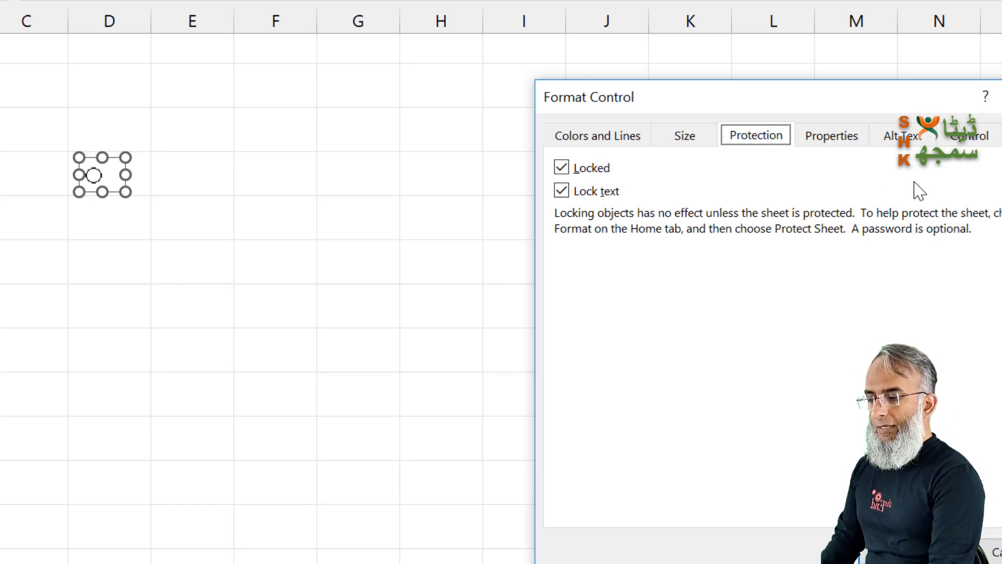
click(955, 142)
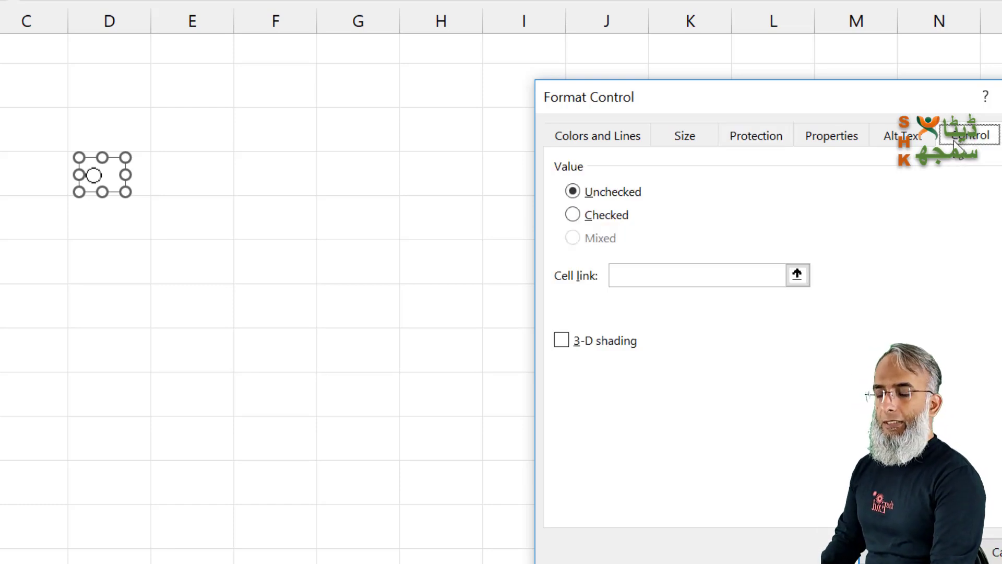
drag(820, 104, 462, 83)
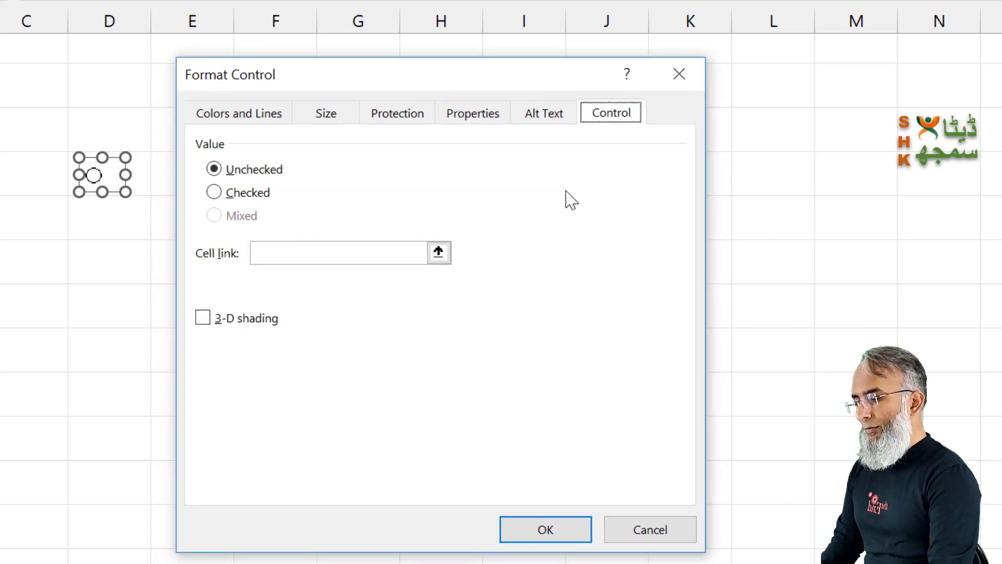
drag(340, 77, 358, 76)
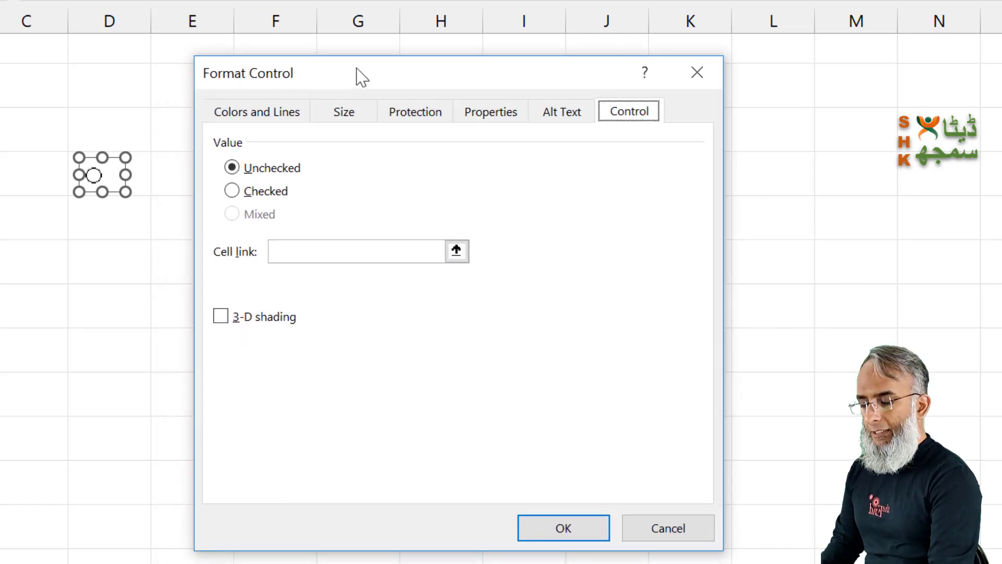
click(221, 317)
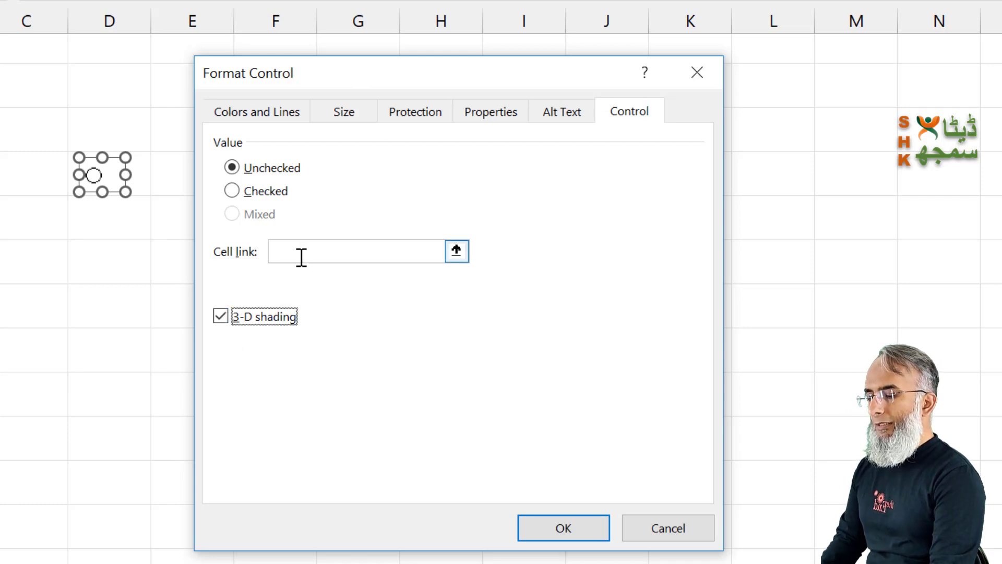
click(555, 544)
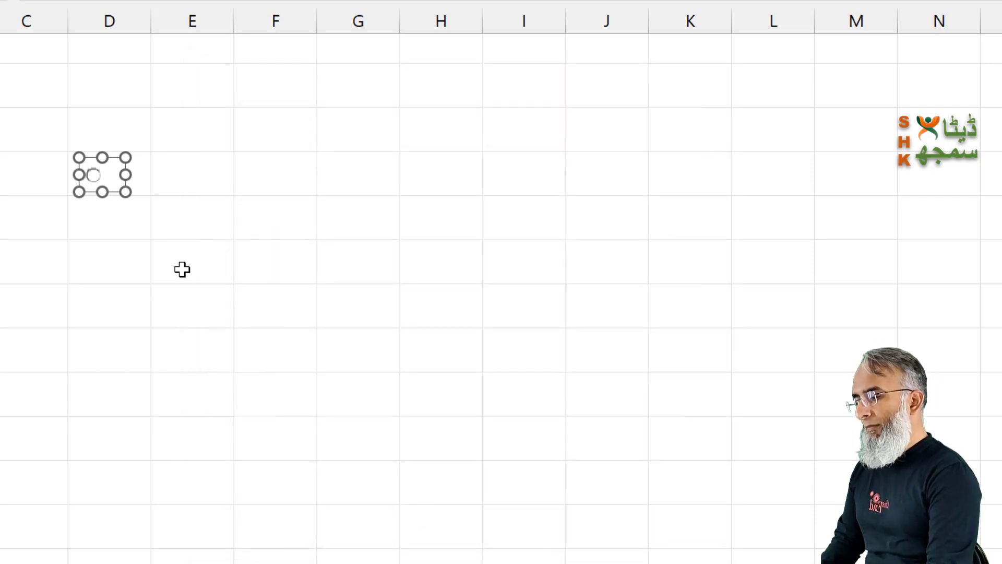
- Fill cell D4 with its option button down through D9, and narrow column D slightly
click(144, 192)
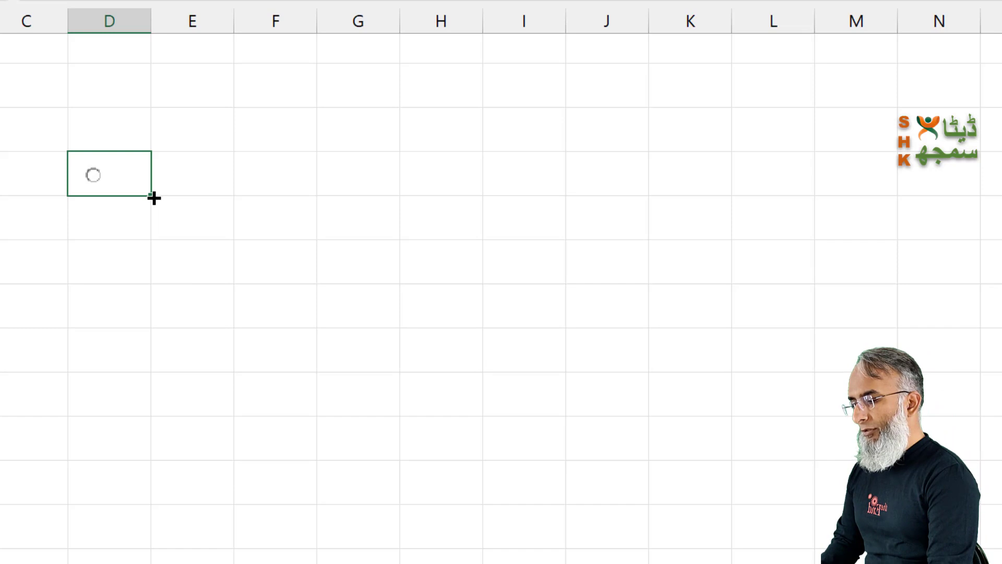
drag(151, 195, 149, 420)
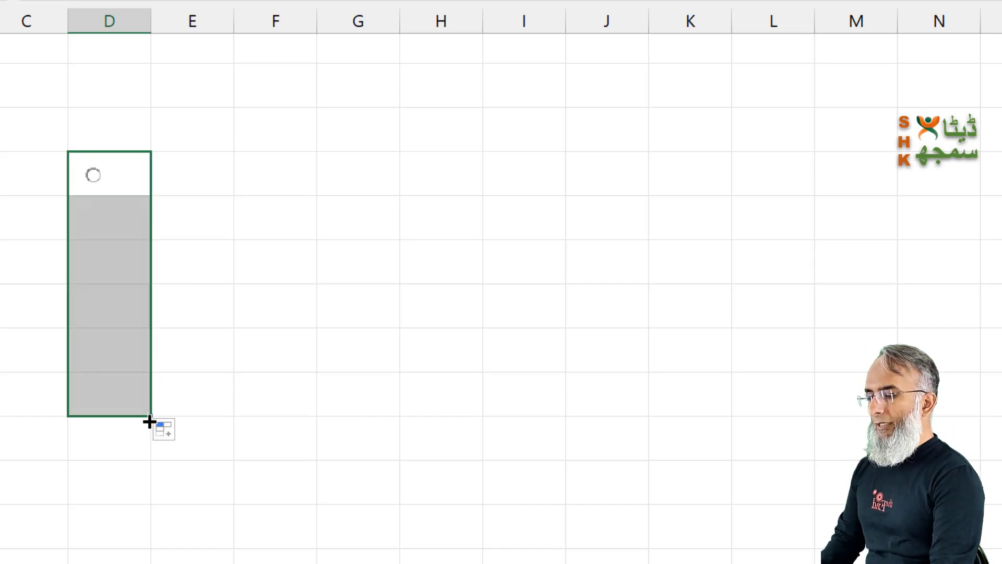
click(205, 236)
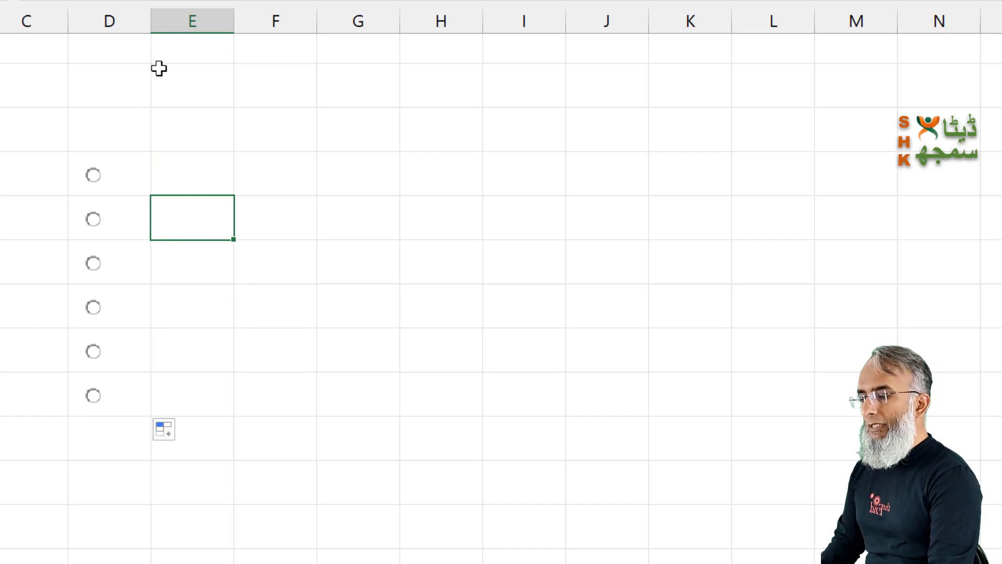
drag(148, 27, 133, 47)
click(271, 309)
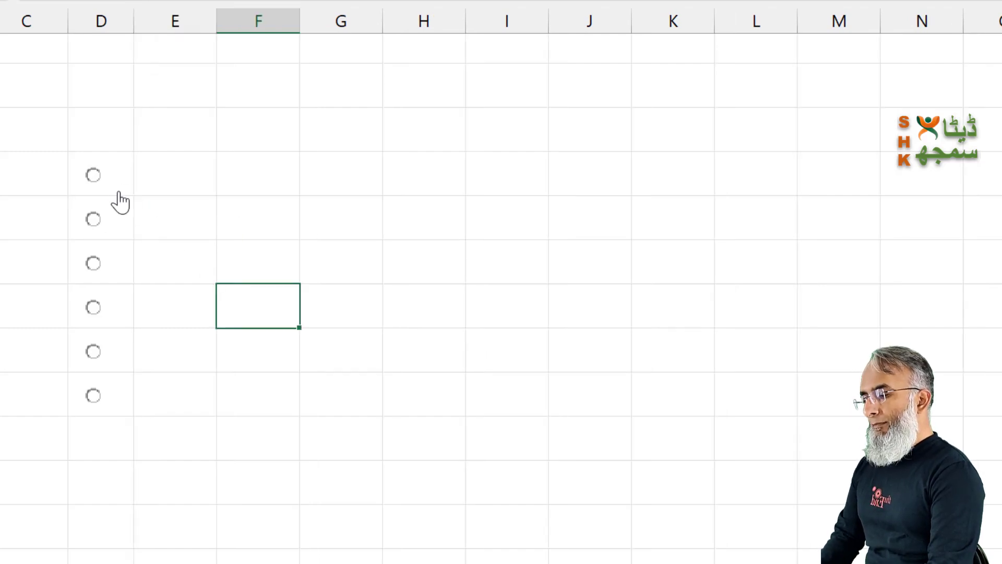
- Test the option buttons by selecting those in D4 through D8 one after another
click(93, 183)
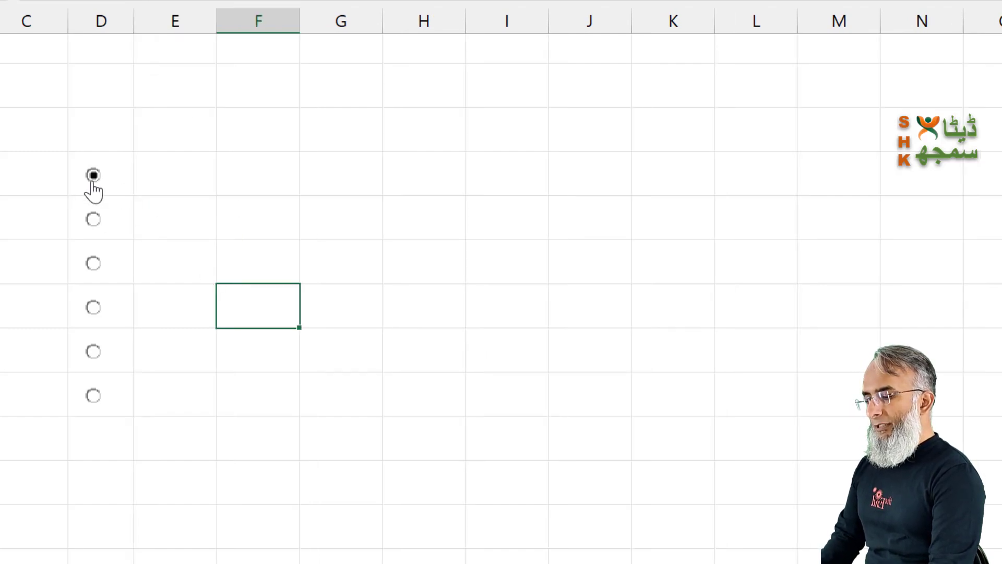
click(92, 220)
click(93, 265)
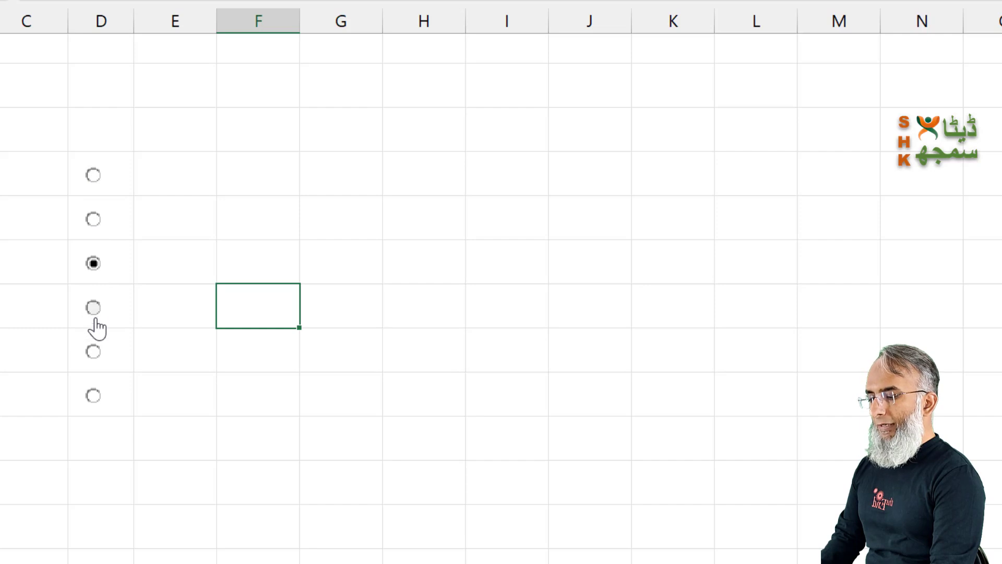
click(93, 309)
click(93, 354)
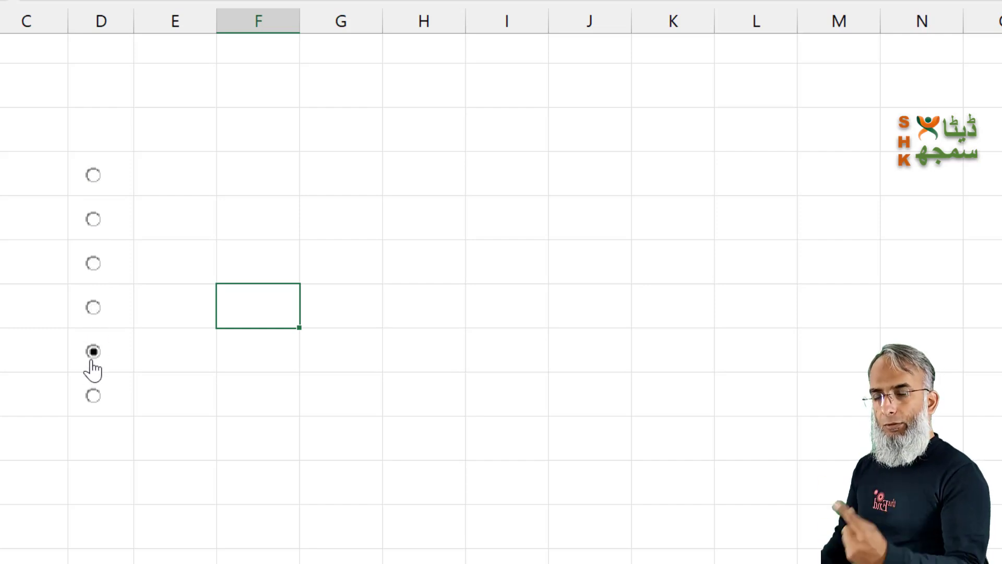
- Set the cell link of the option button in D4 to $F$4
right_click(93, 179)
click(219, 436)
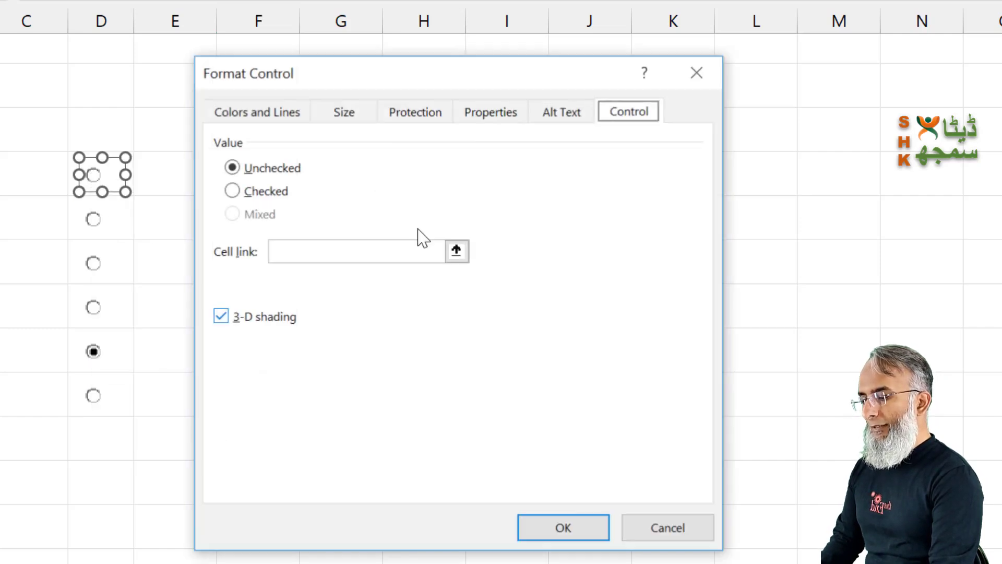
click(282, 251)
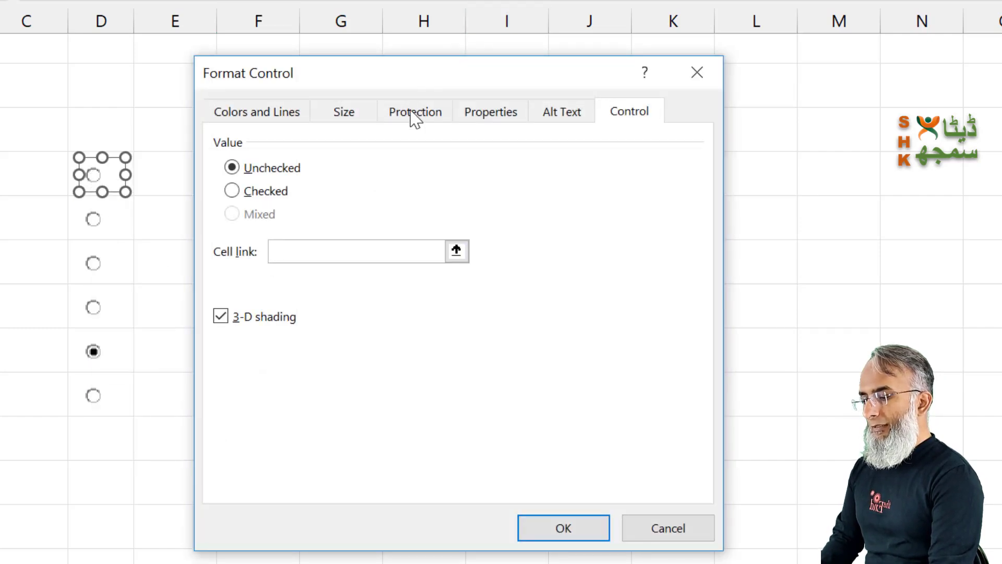
drag(435, 88, 599, 57)
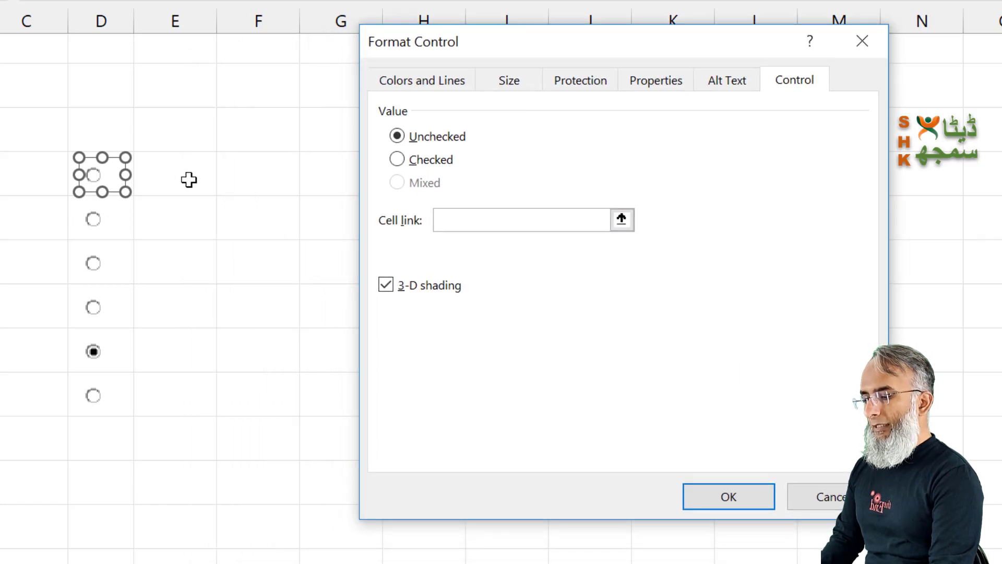
click(240, 174)
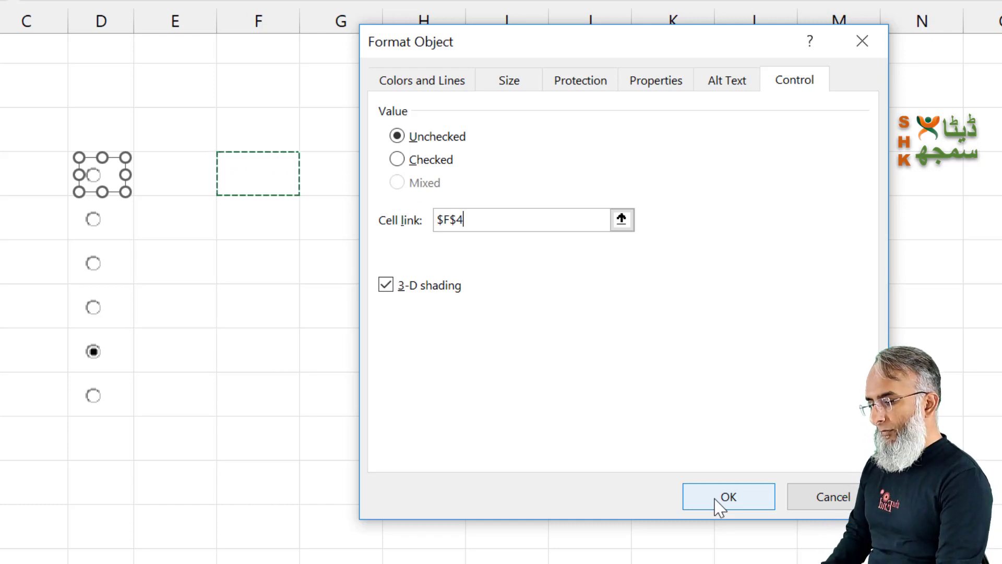
click(715, 505)
click(170, 360)
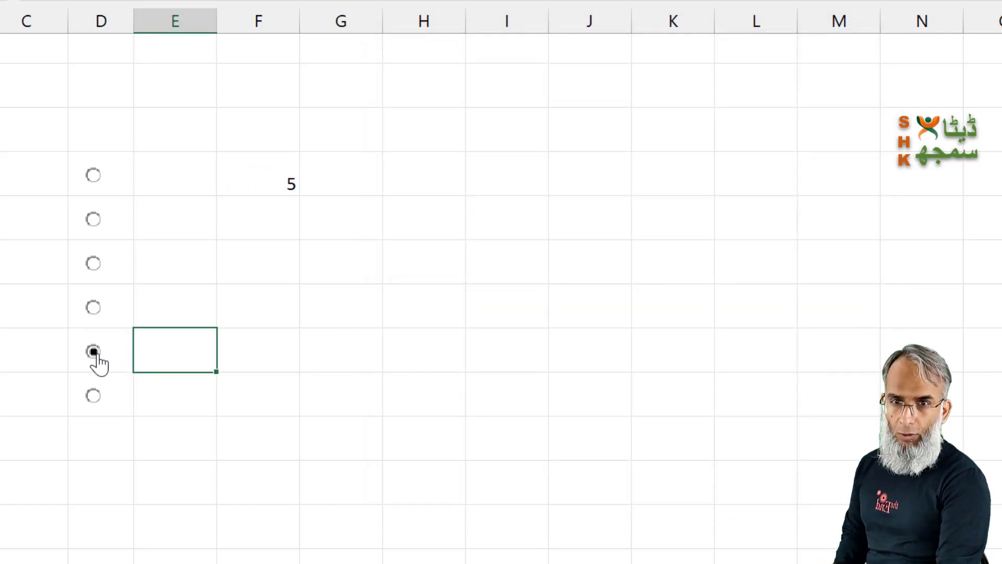
- Test the linked cell F4 by selecting the option buttons in D9, D6, D7 and D8 in turn
click(93, 395)
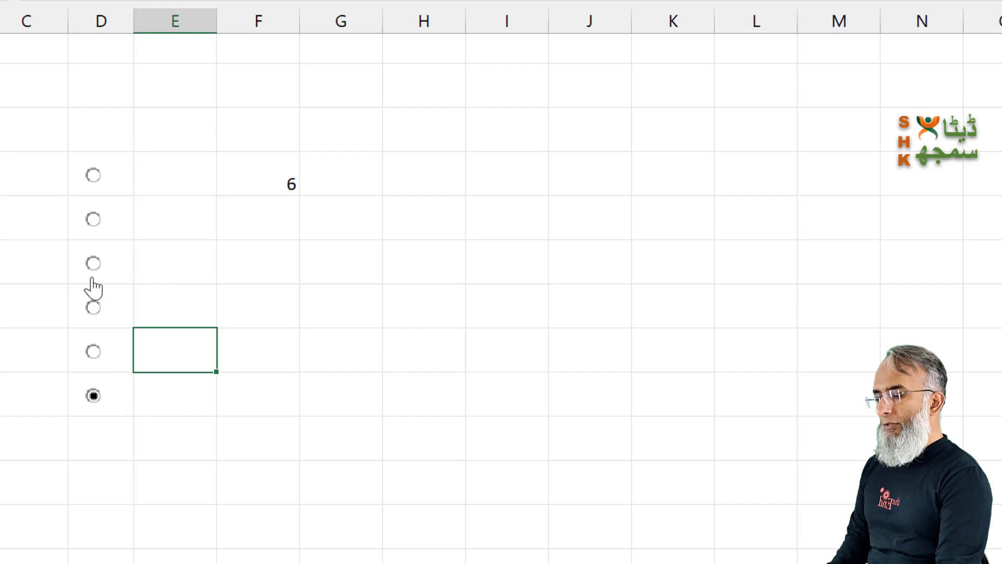
click(92, 266)
click(94, 310)
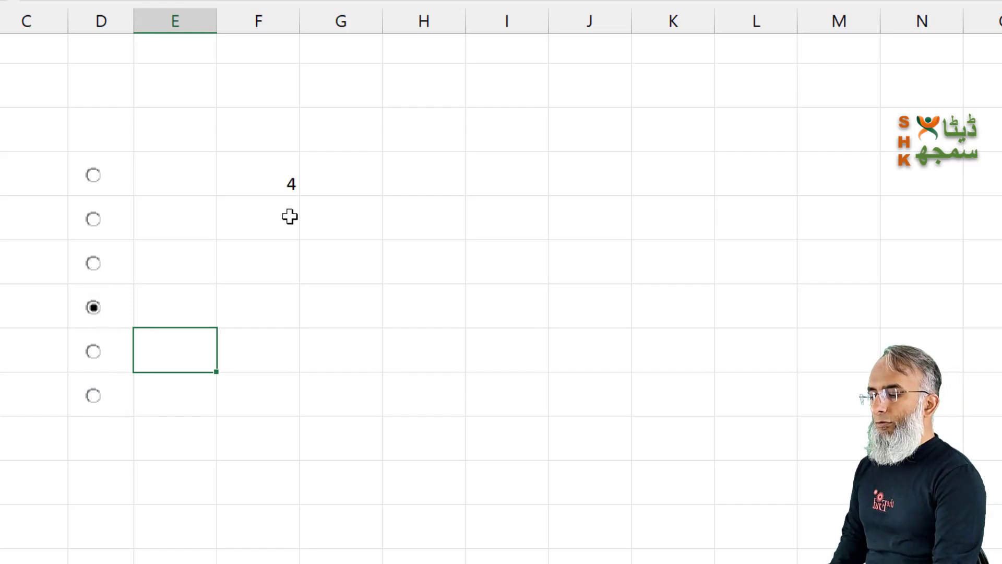
click(274, 184)
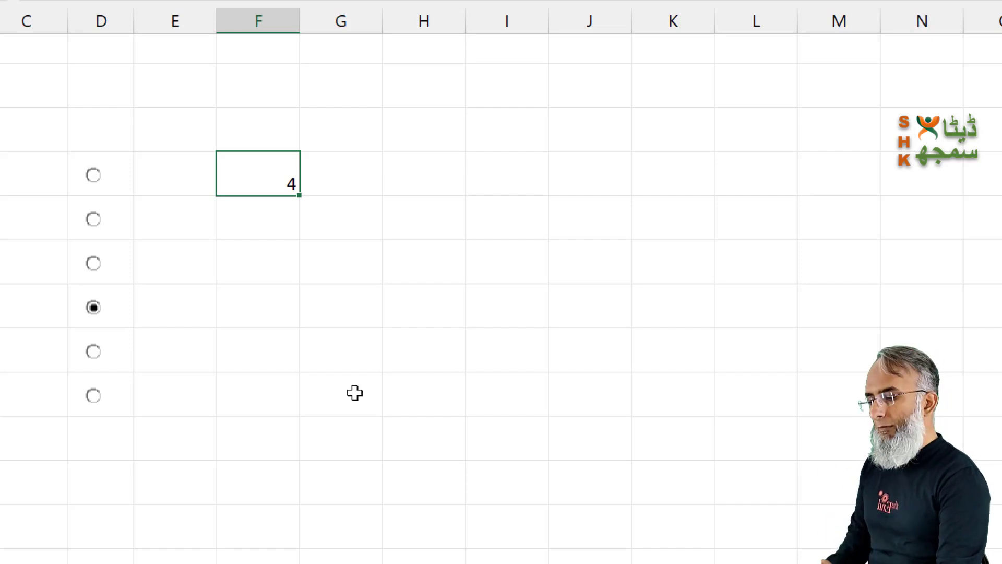
click(143, 342)
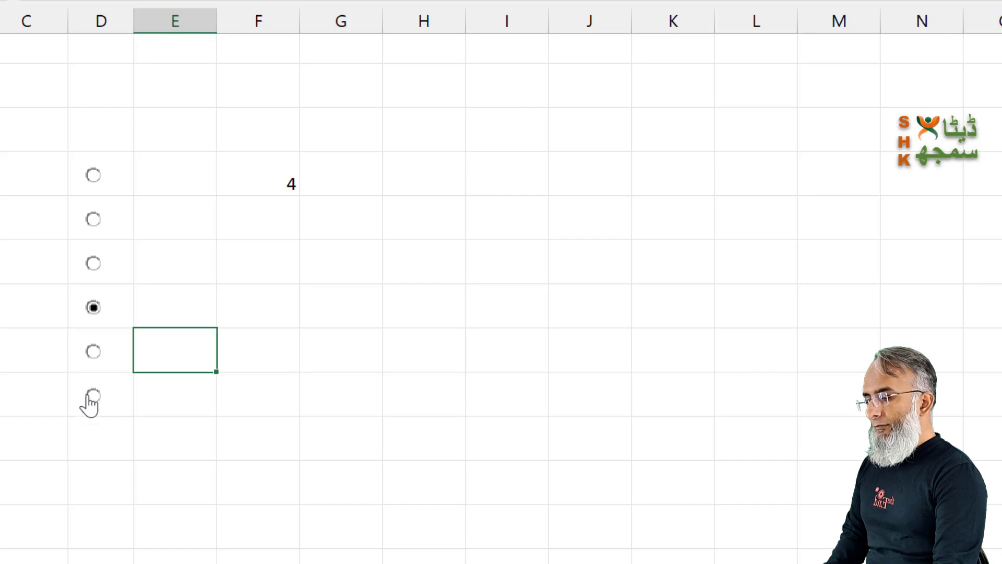
click(94, 353)
- Label the first two option buttons by entering Option 1 in cell E4 and Option 2 in cell E5
click(180, 165)
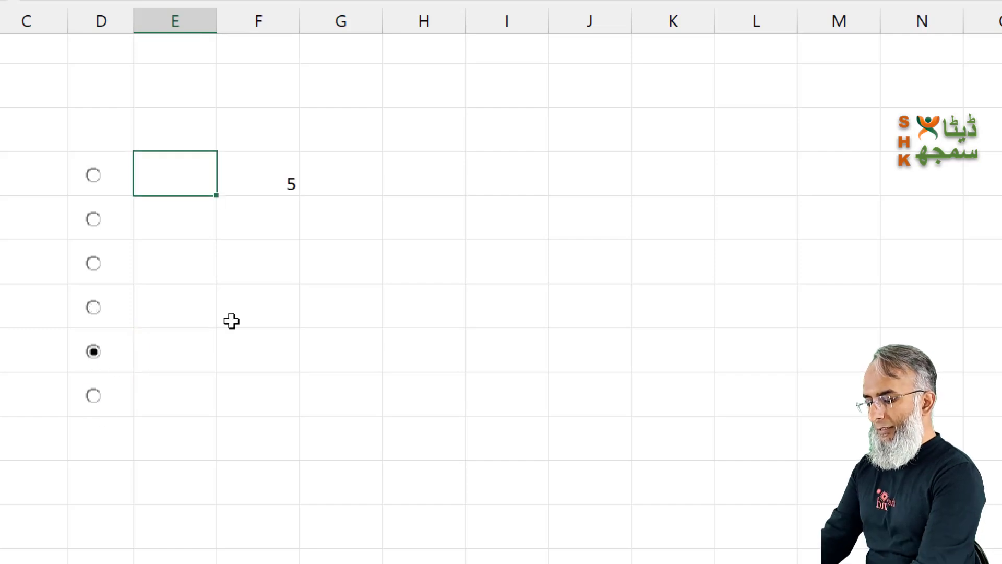
text(Option 1)
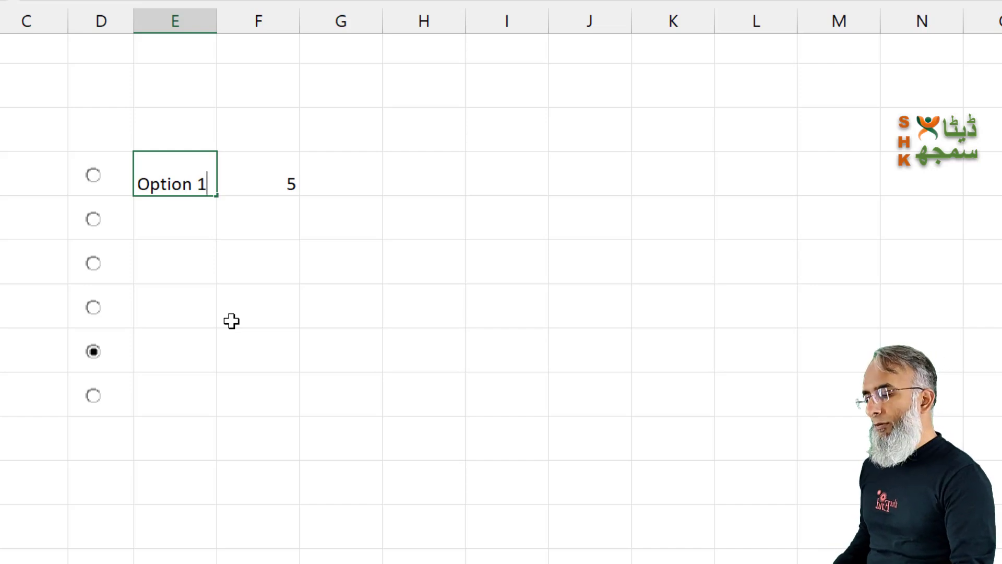
key(Return)
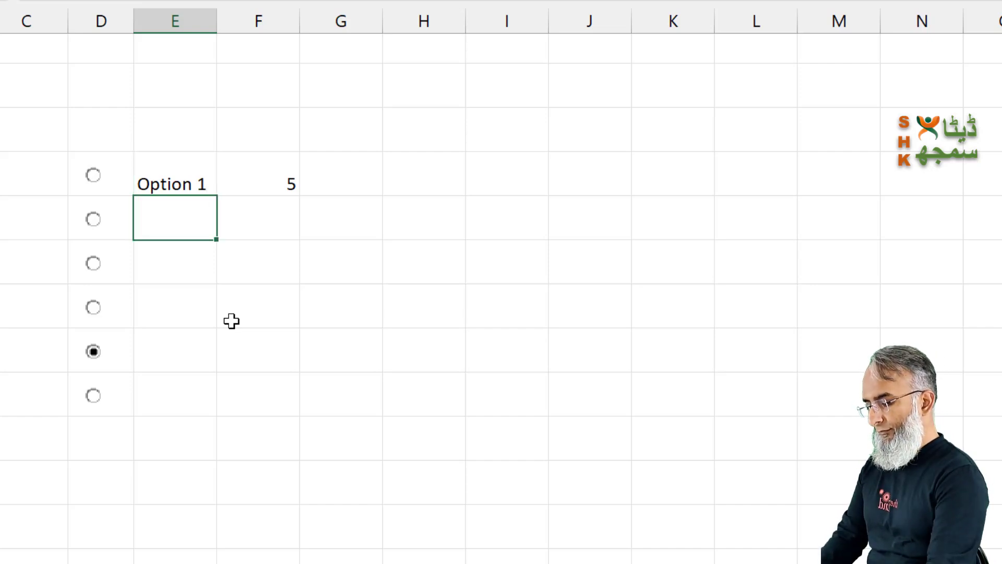
text(Option 2)
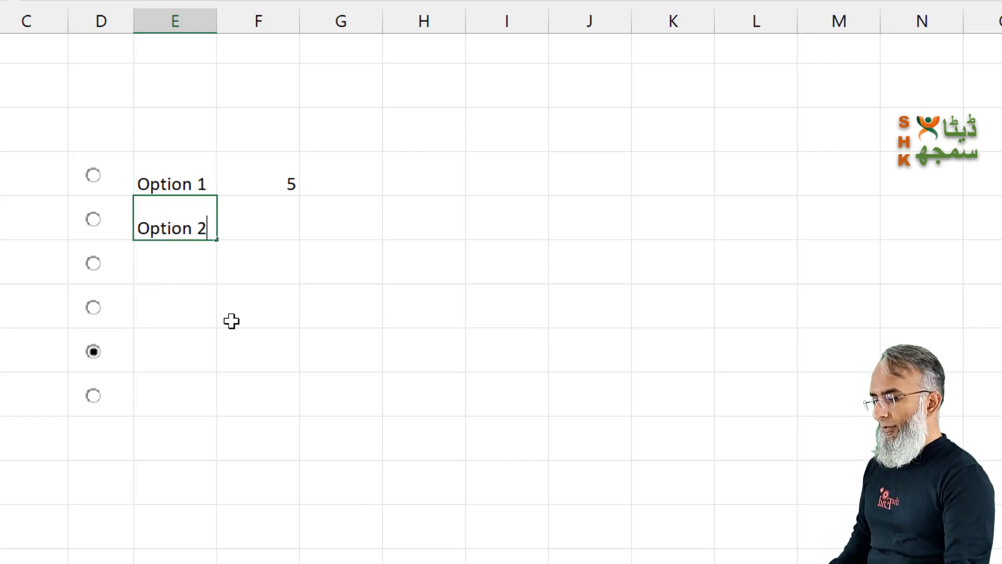
key(Return)
key(Down)
key(Down)
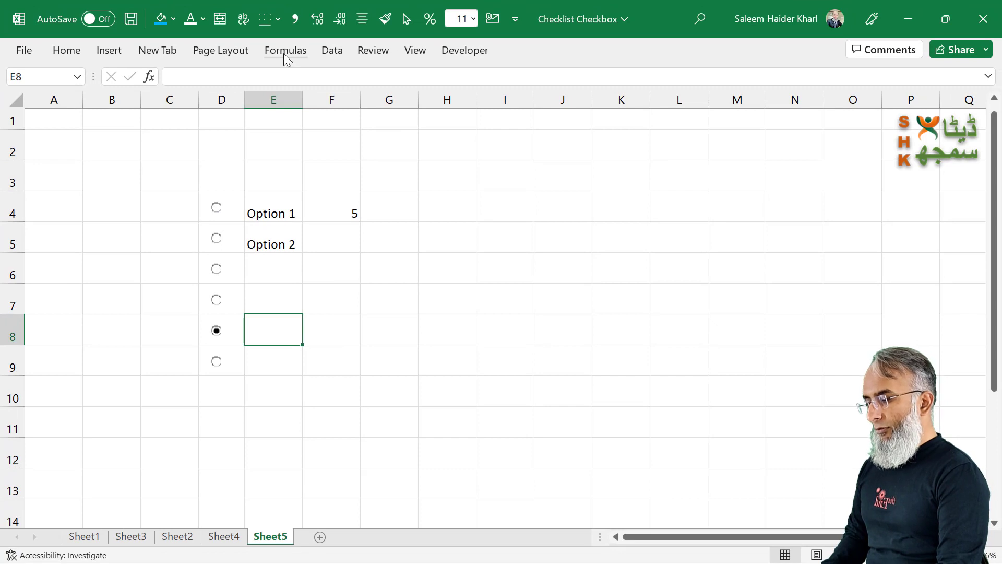
- Insert another option button form control in cell D11 and clear its caption text
click(465, 50)
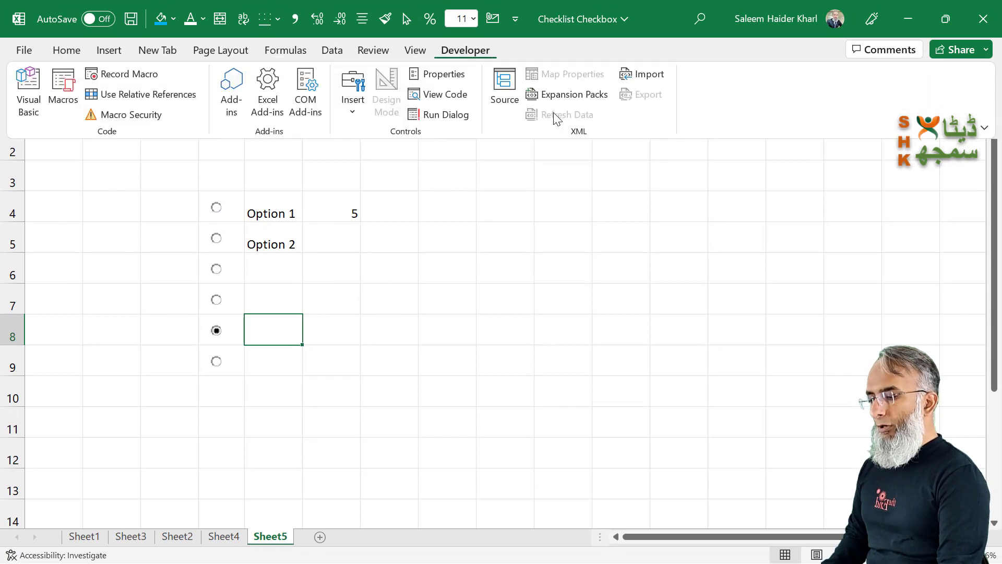
click(352, 109)
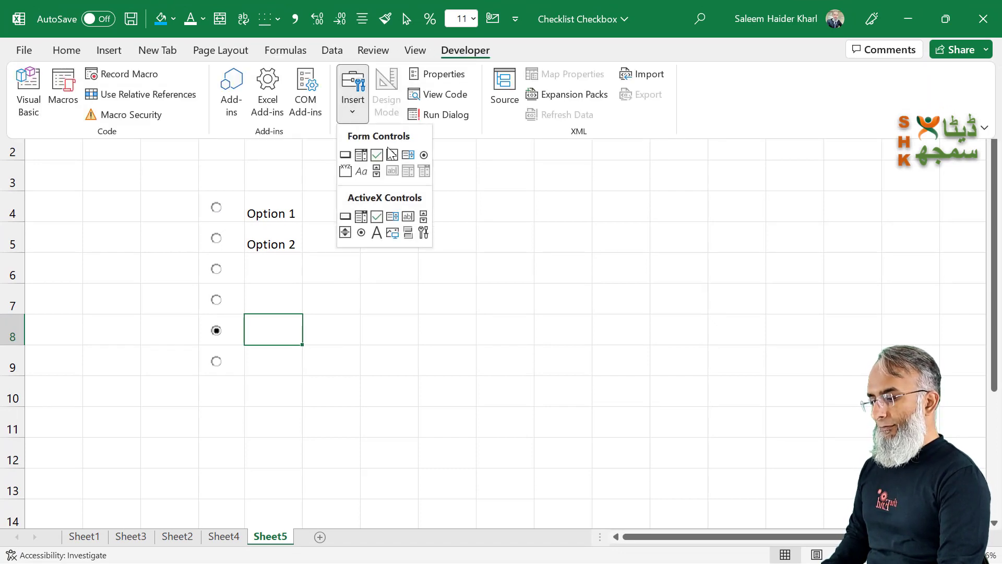
click(424, 151)
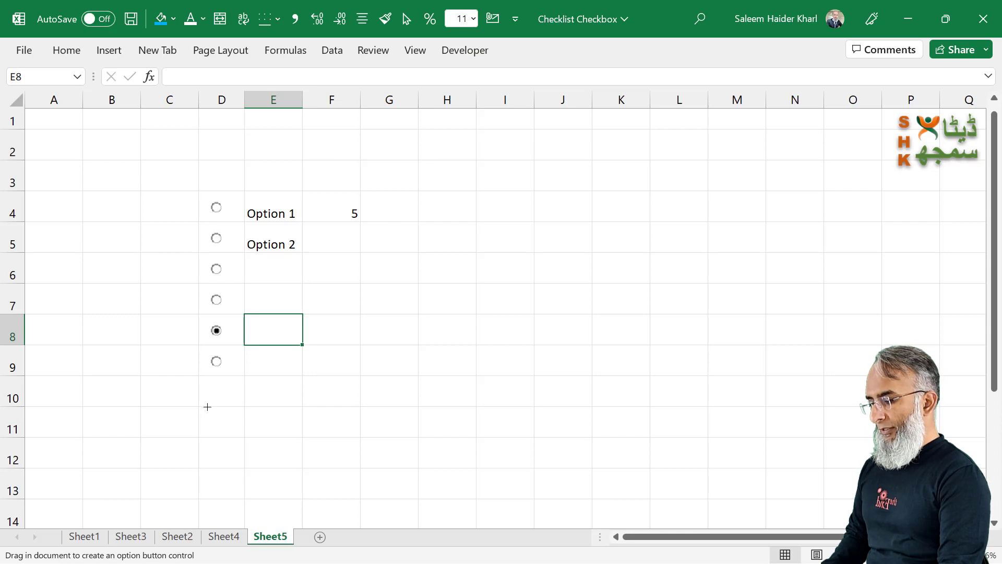
drag(208, 412, 233, 427)
drag(238, 427, 239, 433)
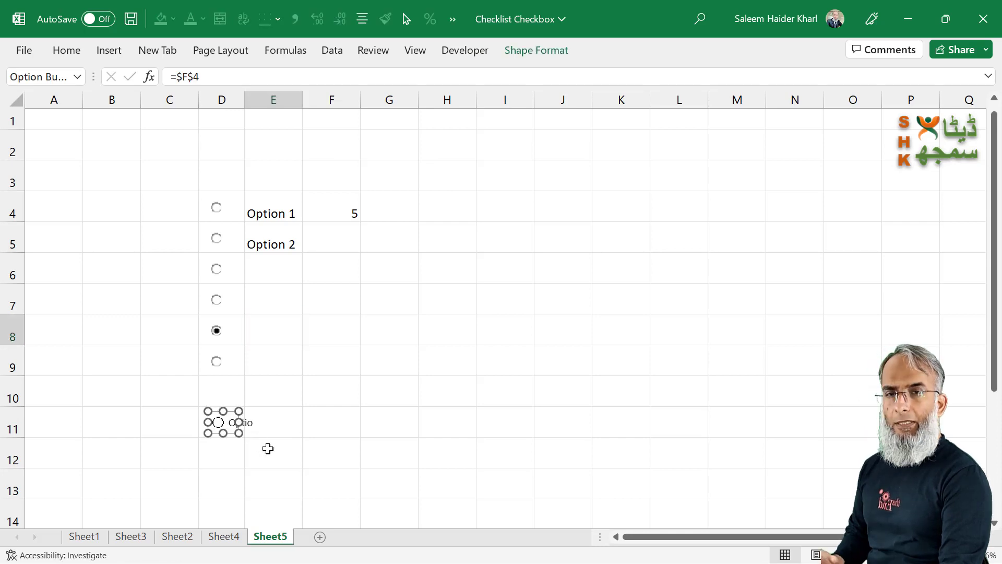
click(230, 421)
key(Delete)
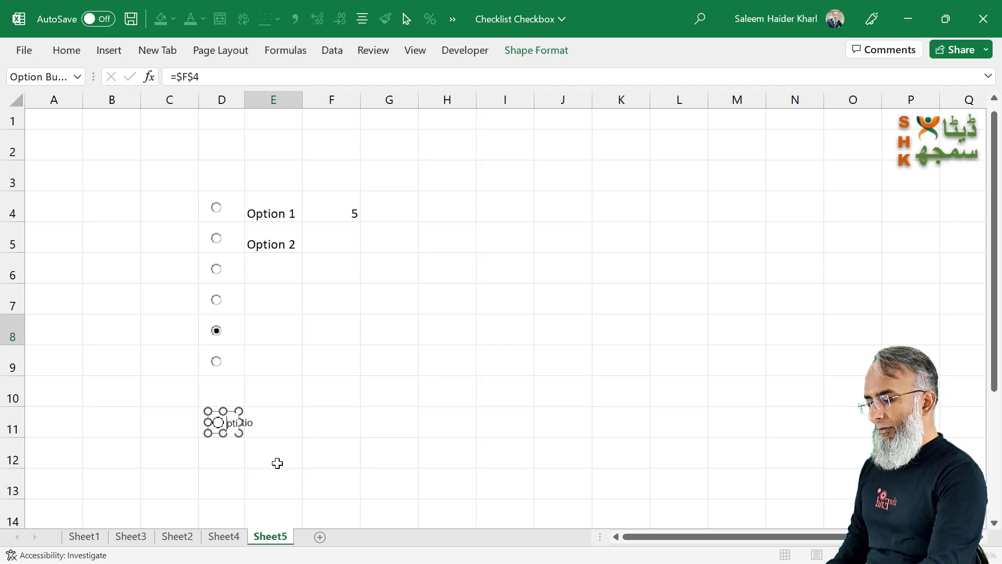
click(277, 462)
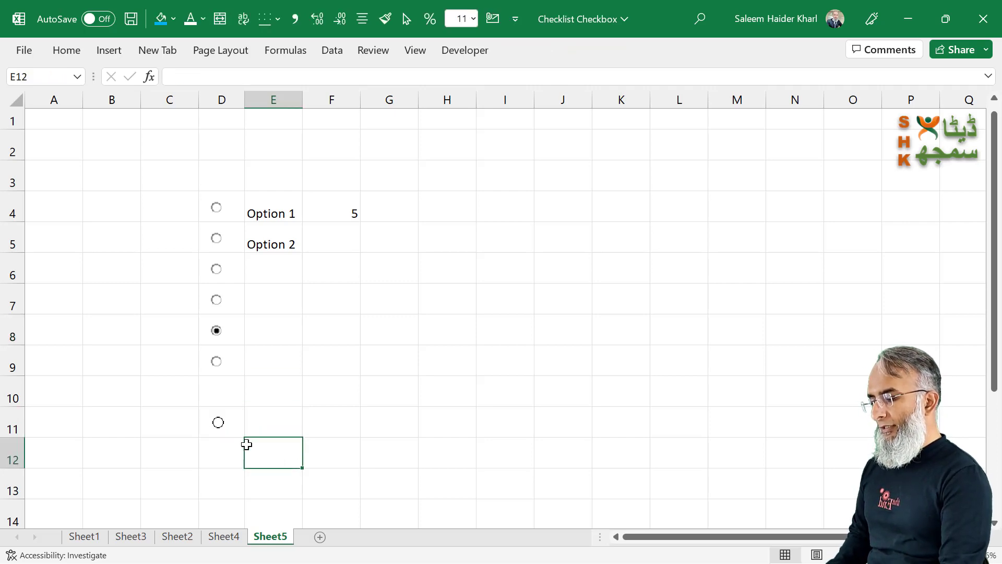
- Turn on 3-D shading for the option button in D11, keeping its cell link $F$4, and try selecting it
right_click(217, 423)
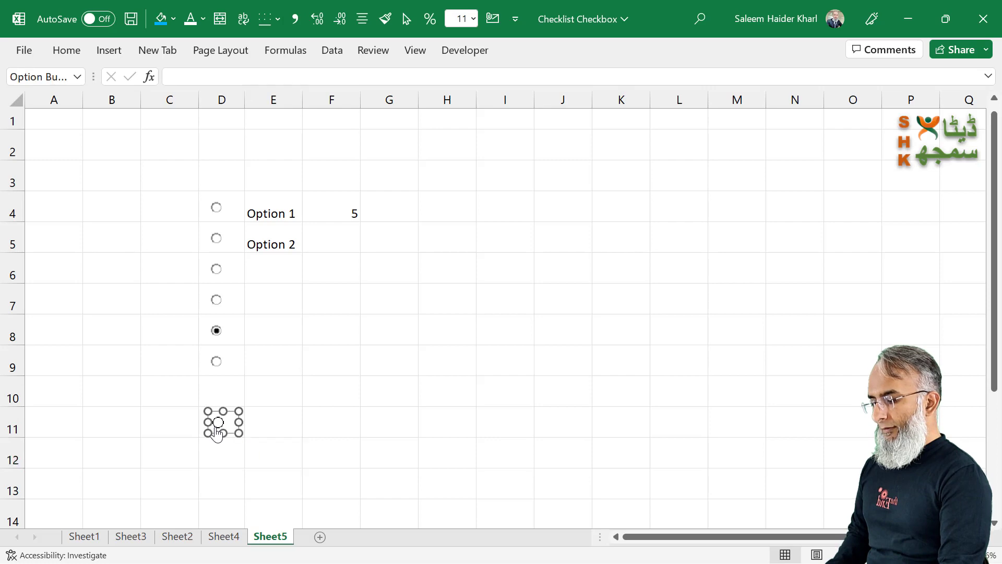
click(281, 414)
click(445, 284)
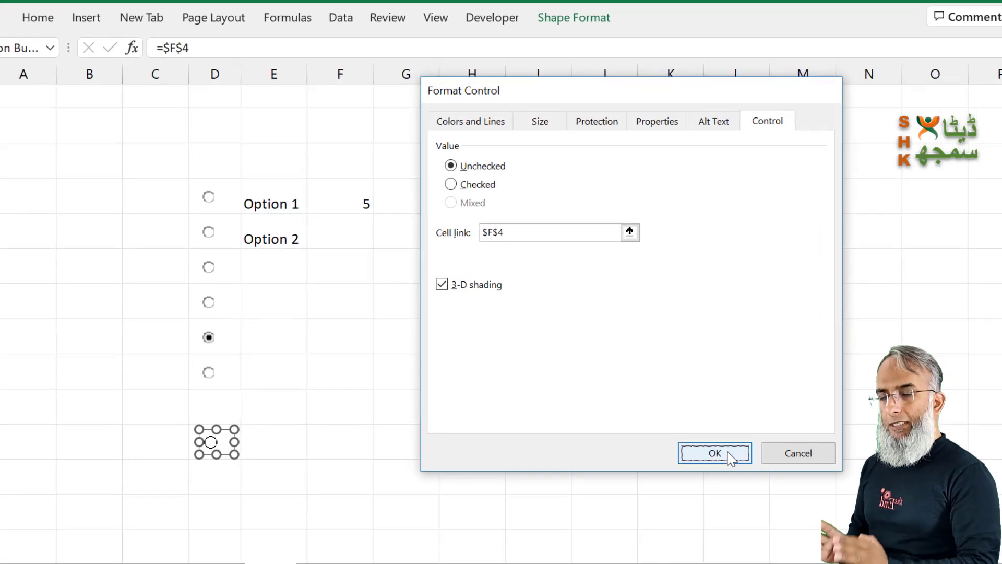
click(660, 431)
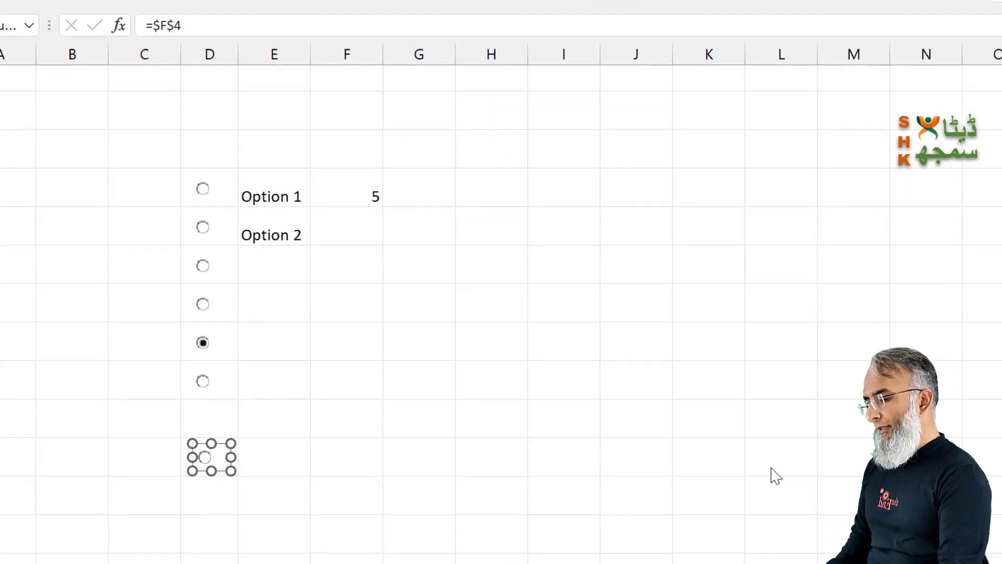
click(409, 415)
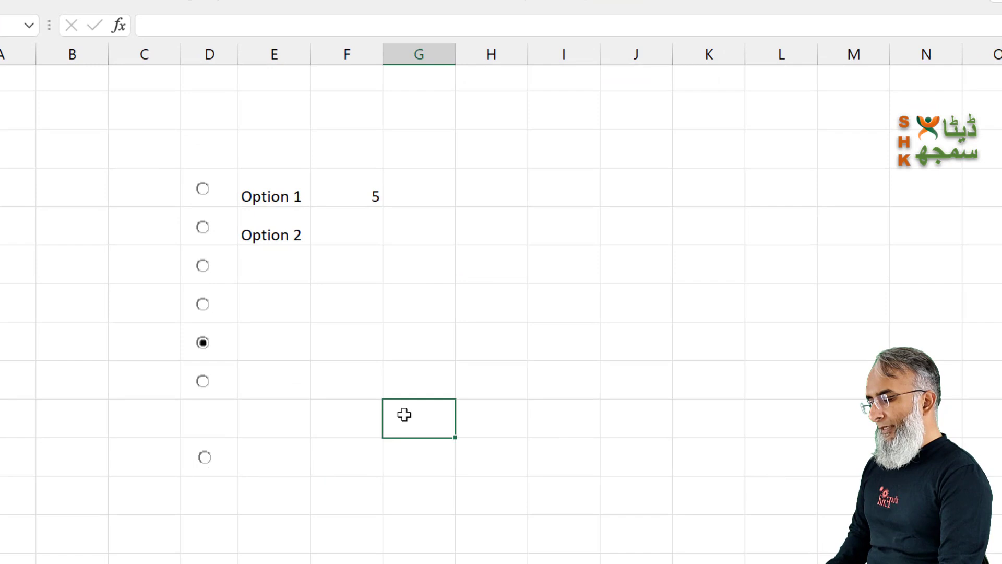
click(211, 462)
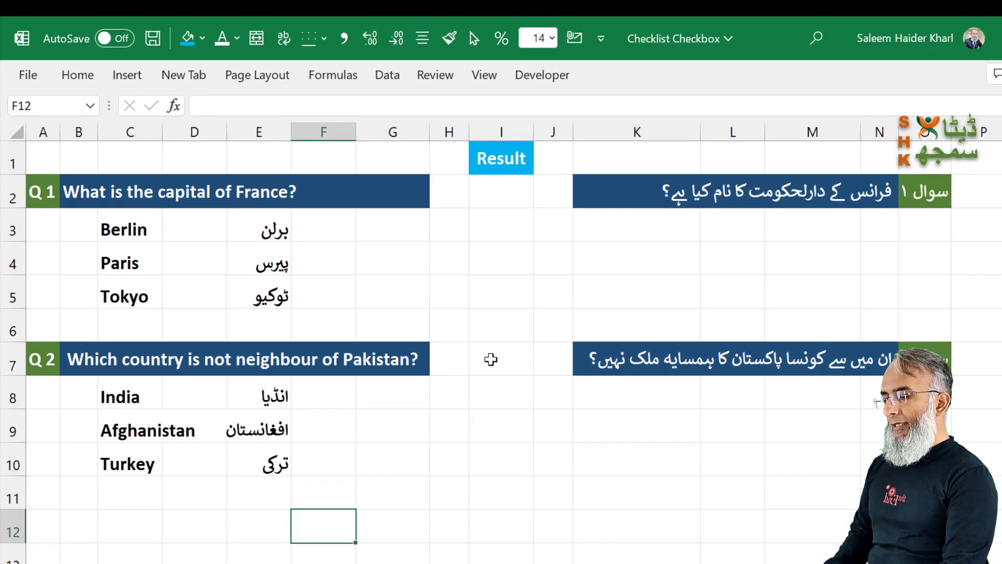
- On the quiz sheet, draw a group box form control over B3:B5 beside the answers to question 1
click(487, 368)
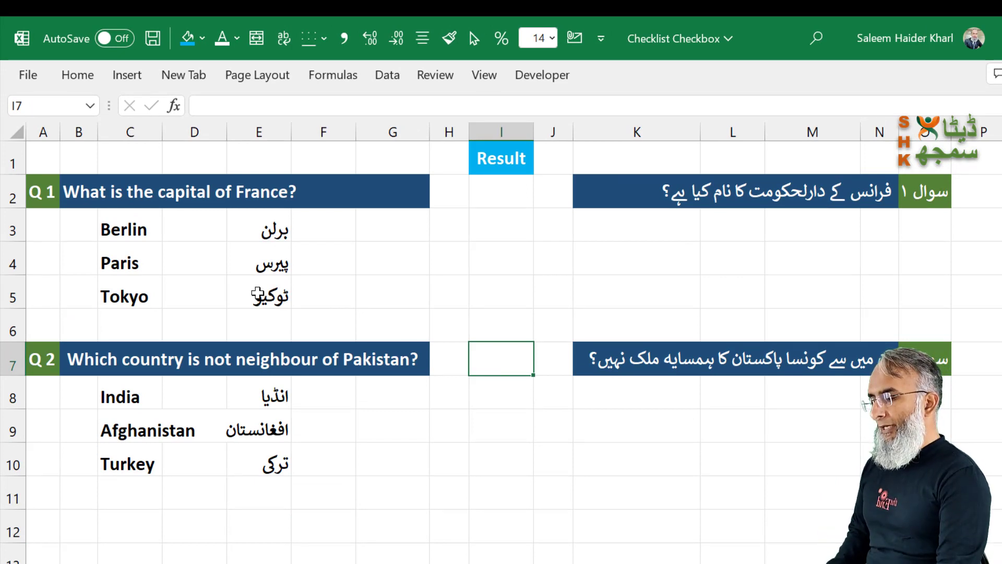
click(222, 265)
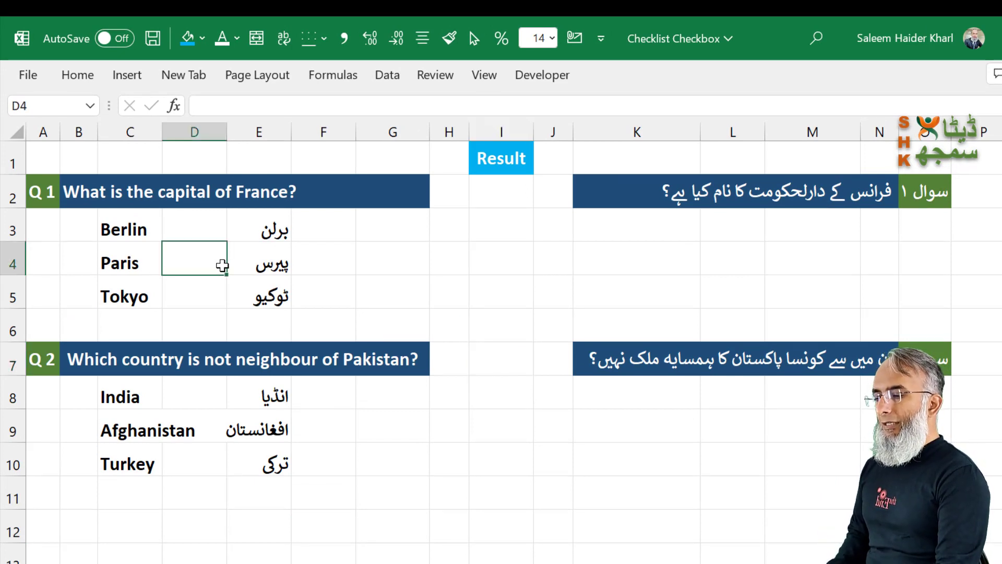
click(554, 77)
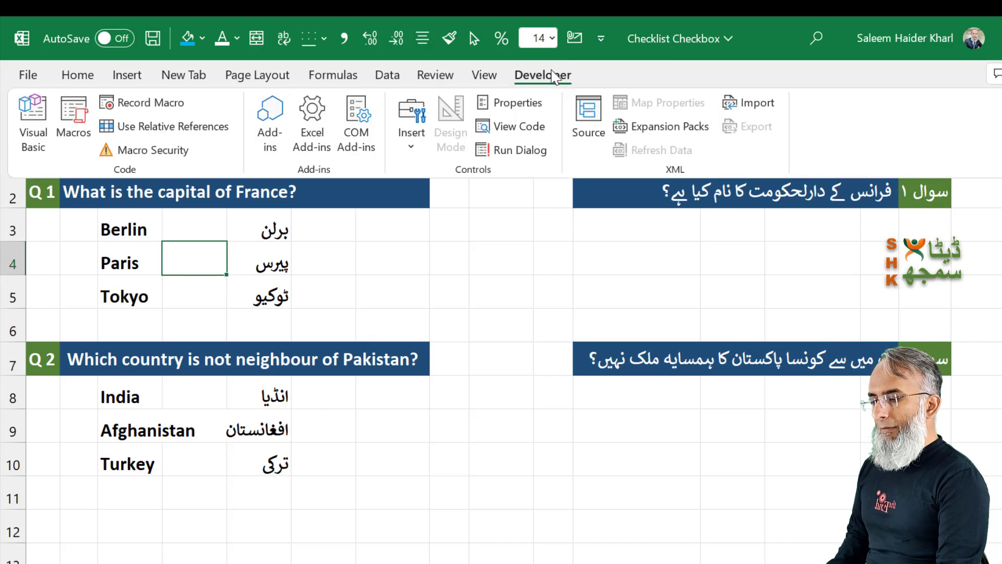
click(410, 148)
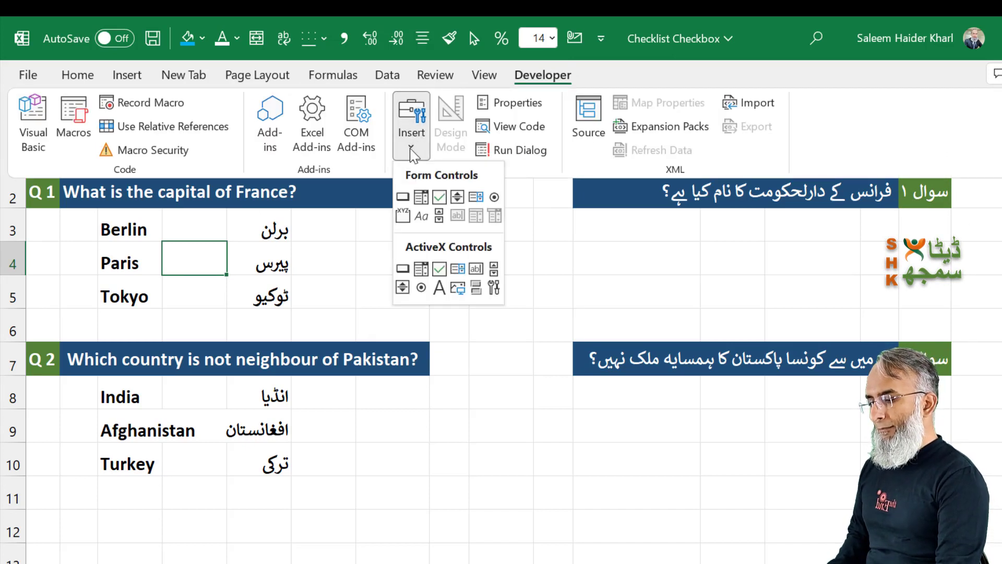
click(404, 217)
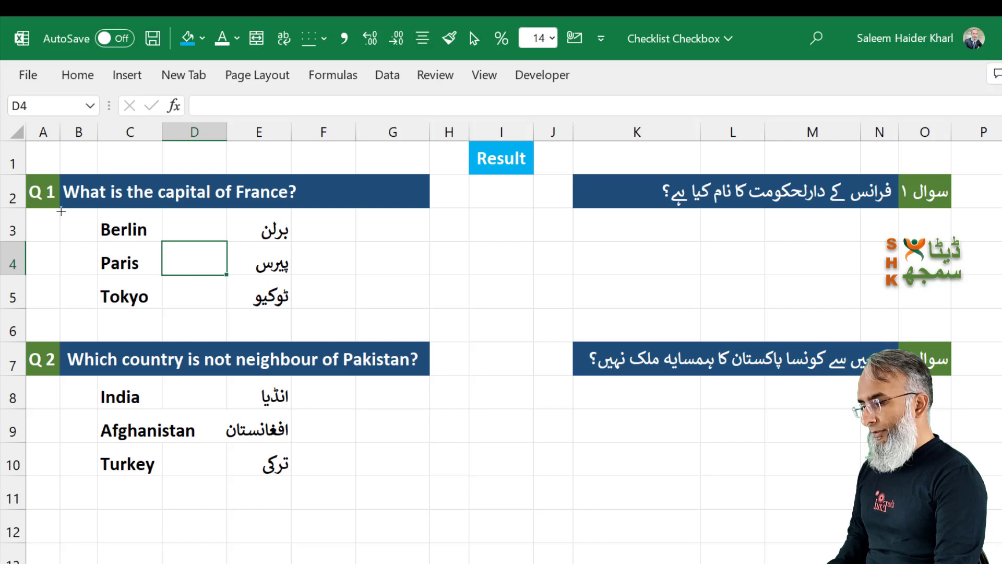
drag(61, 210, 99, 308)
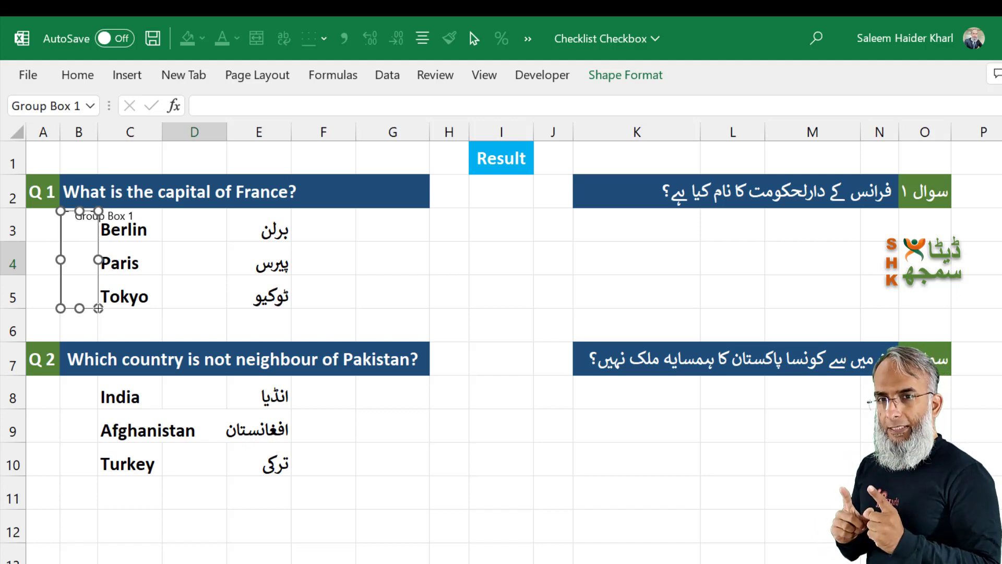
- Clear the caption text of the group box around B3:B5
click(78, 219)
key(Delete)
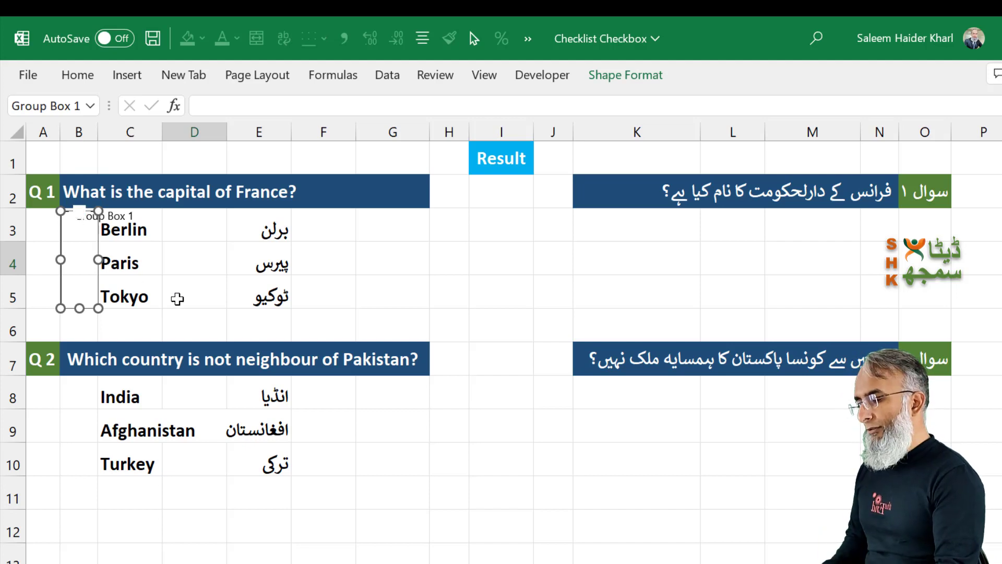
click(178, 298)
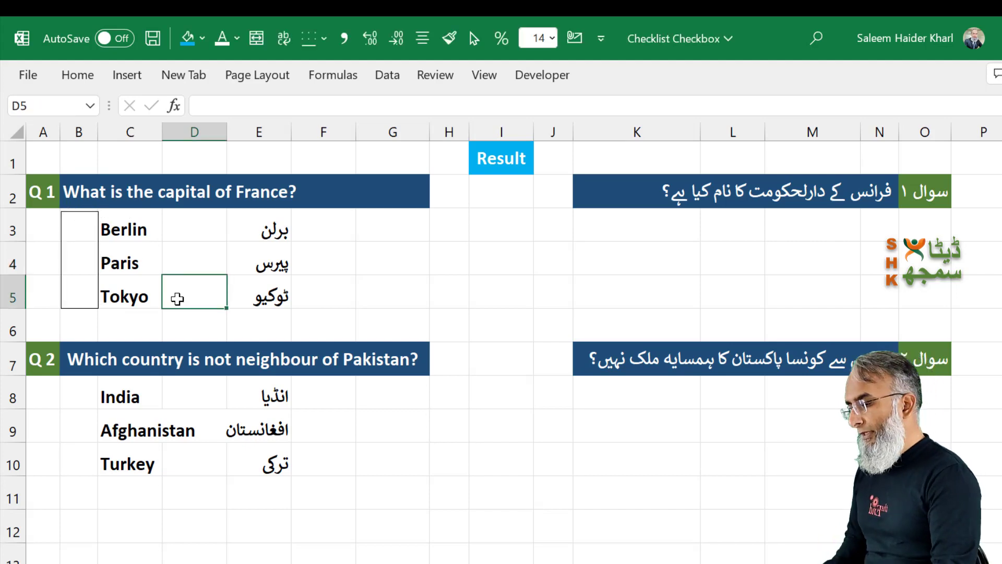
- Extend the group box's upper edge slightly so it meets the top of cell B3
right_click(78, 212)
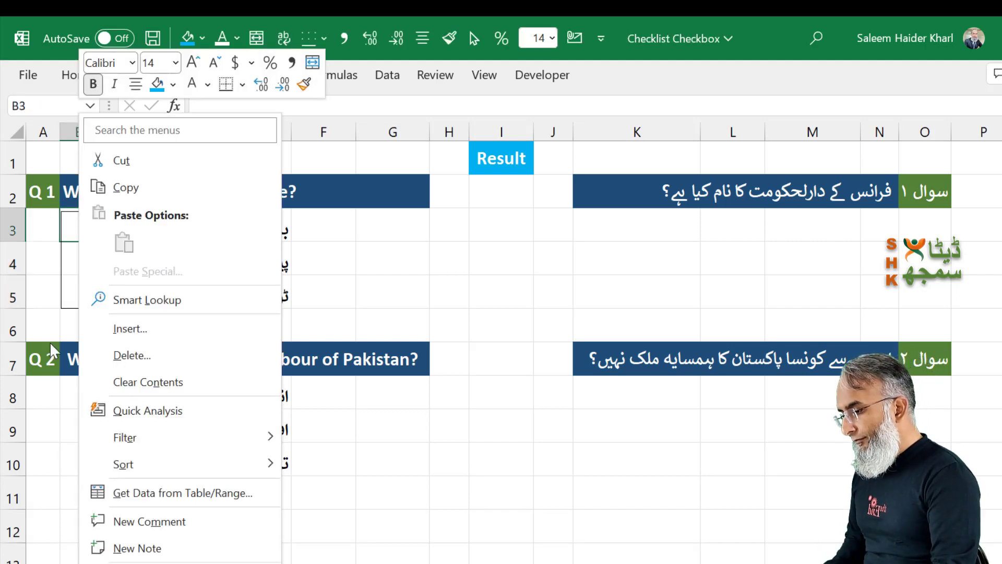
key(Escape)
click(70, 307)
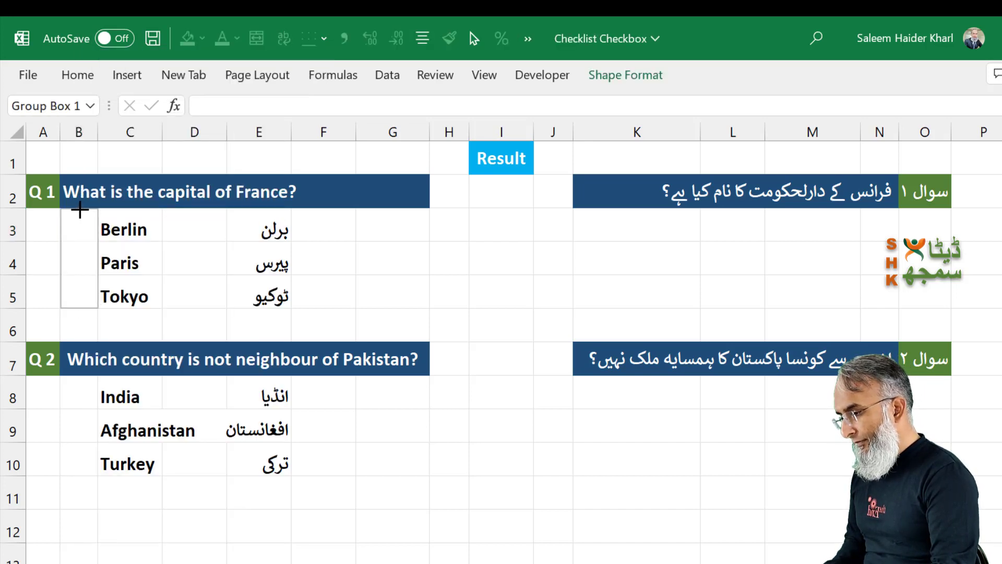
click(214, 321)
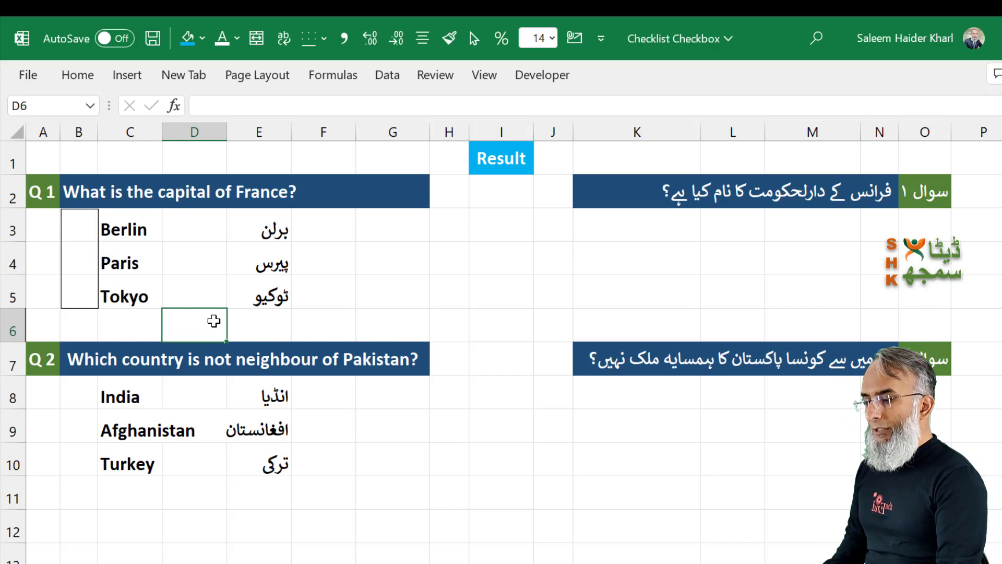
- Insert an option button form control without a caption in cell B3, inside the group box beside Berlin
click(540, 74)
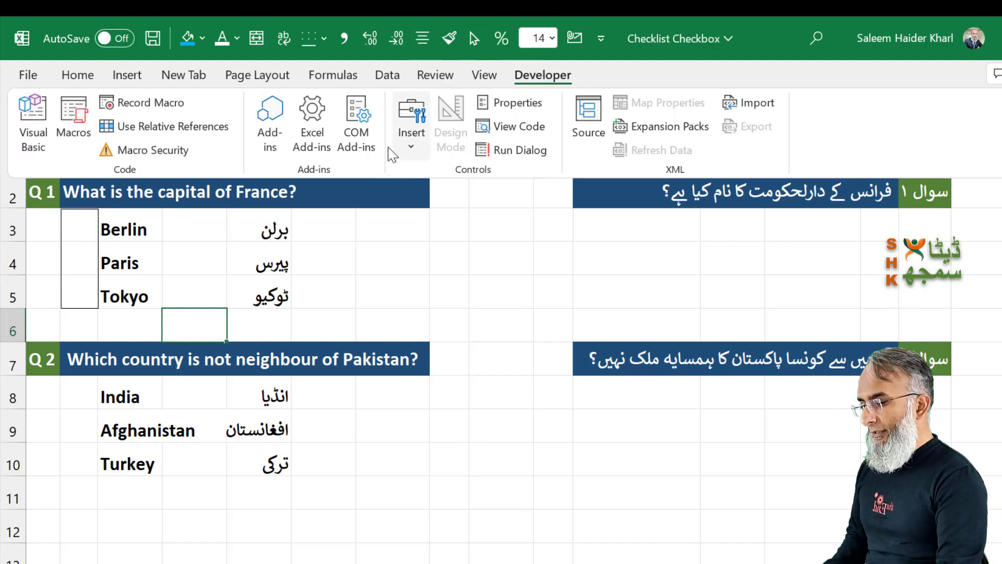
click(412, 128)
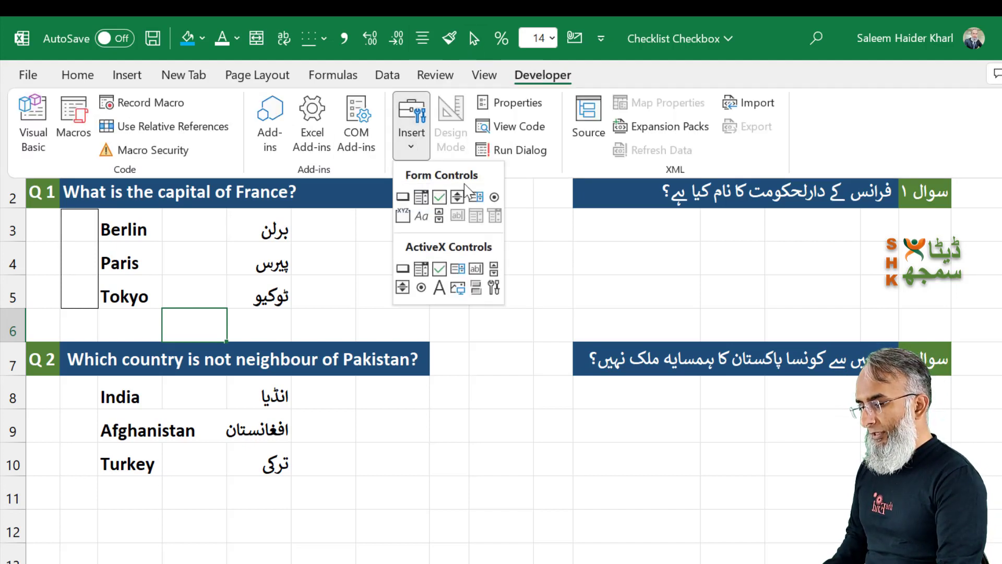
click(494, 197)
drag(66, 214, 94, 230)
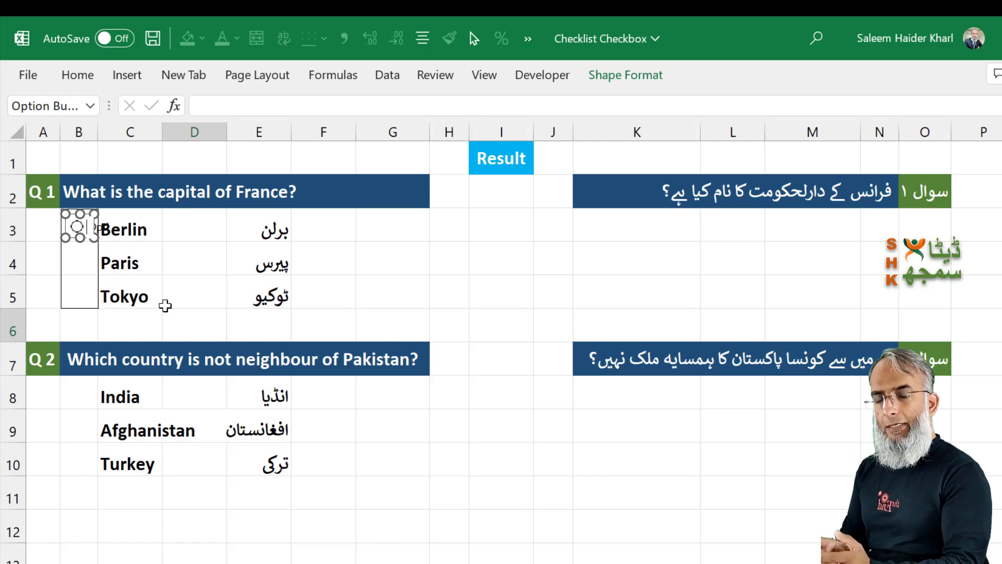
click(165, 264)
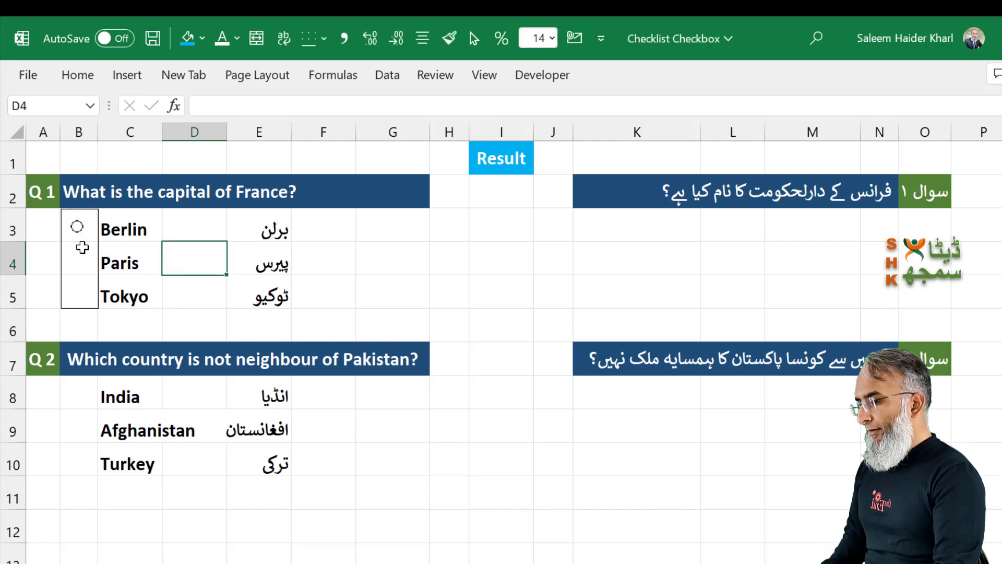
- Fill cell B3 with its option button down through B5 to cover Paris and Tokyo
click(83, 250)
key(Up)
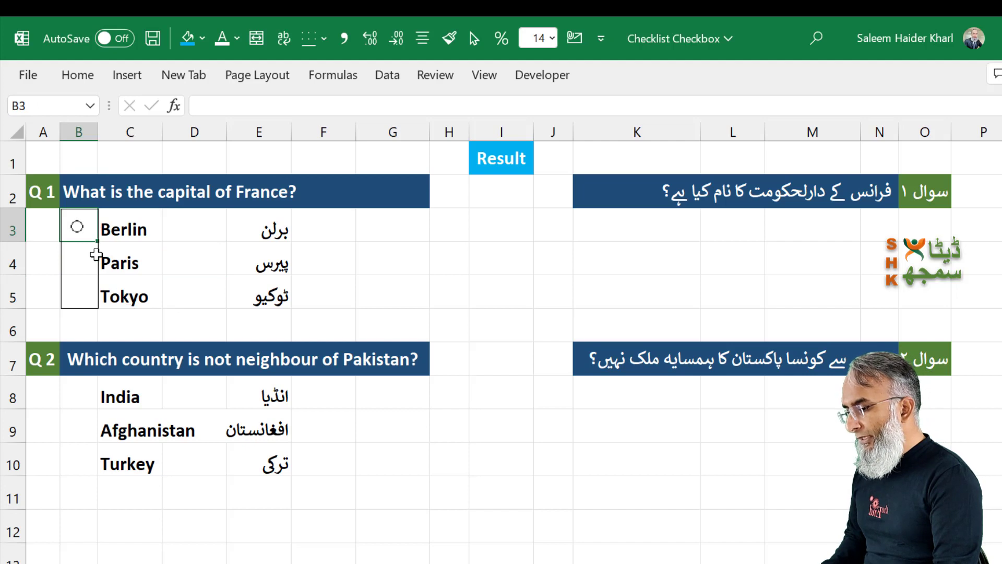
drag(95, 243, 96, 308)
click(193, 320)
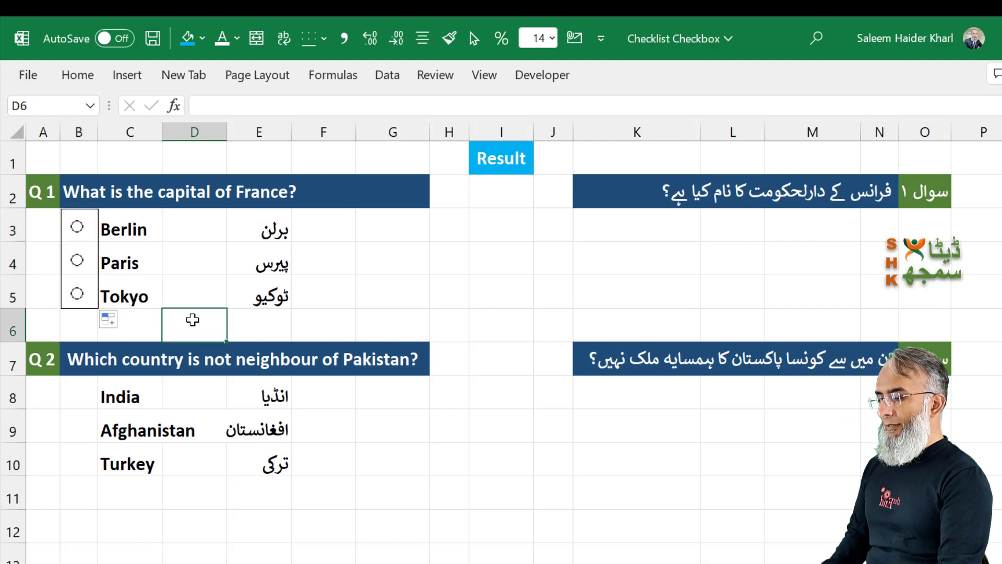
- Turn on 3-D shading for the Berlin option button in B3 and link it to cell D3
right_click(78, 227)
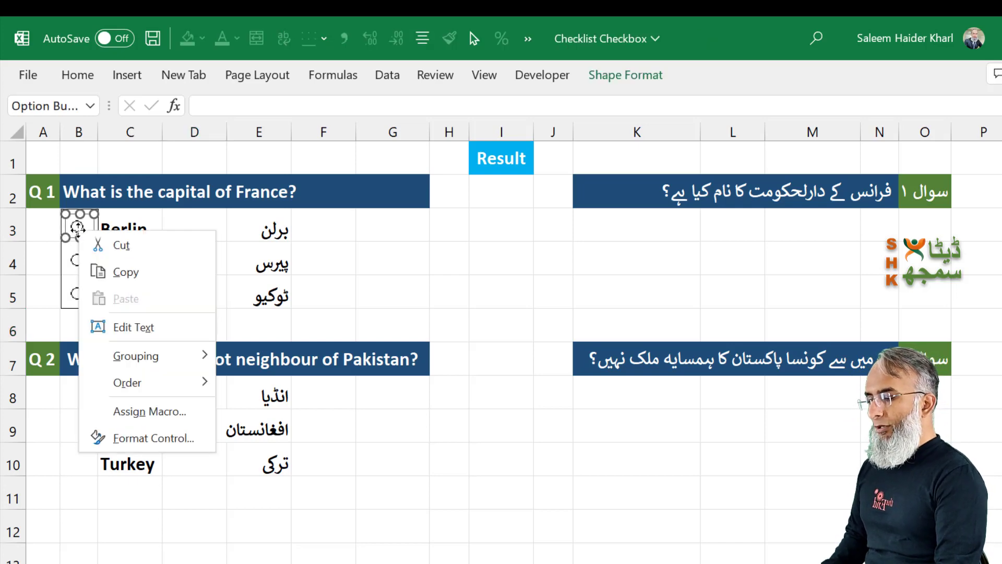
click(159, 439)
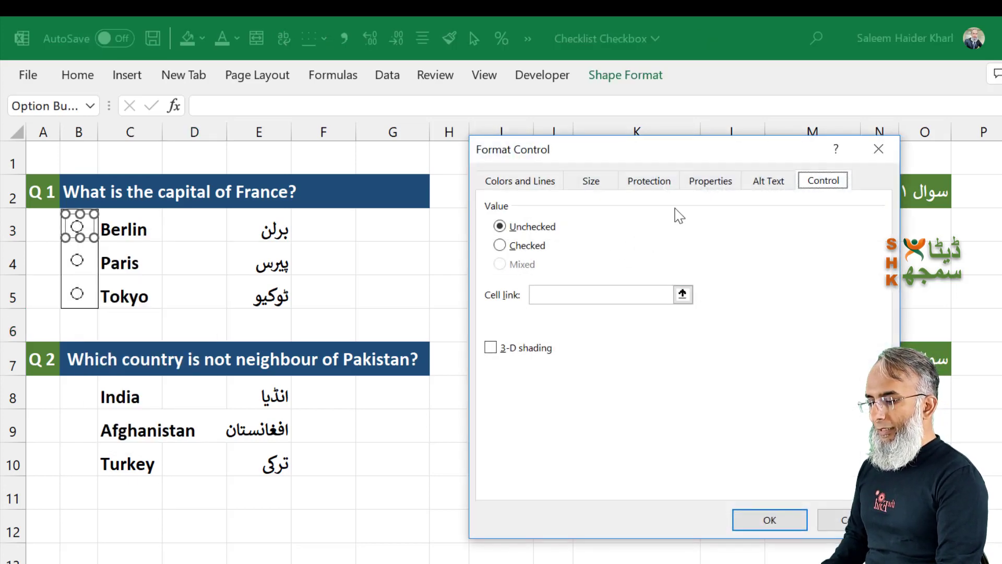
click(509, 349)
click(570, 296)
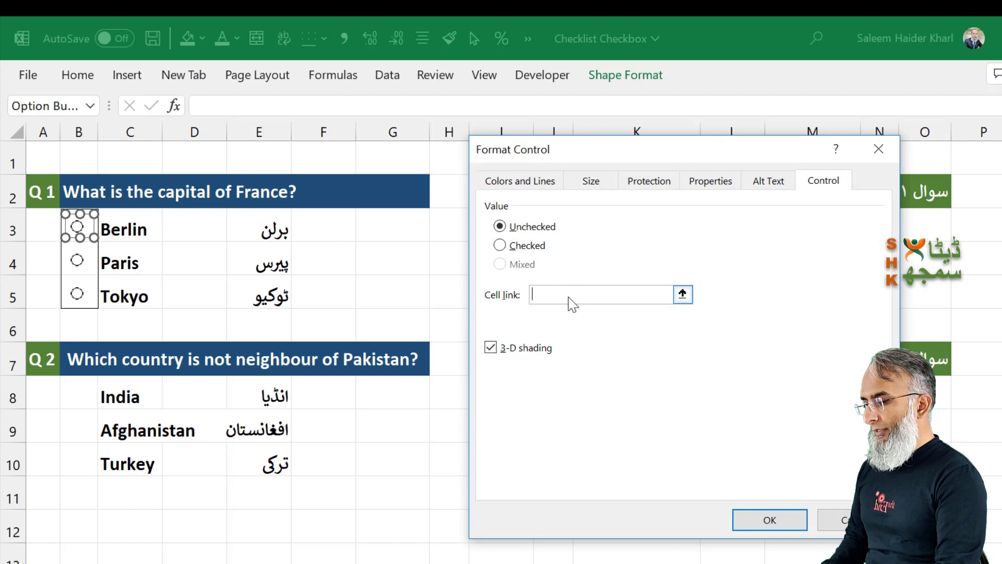
click(207, 232)
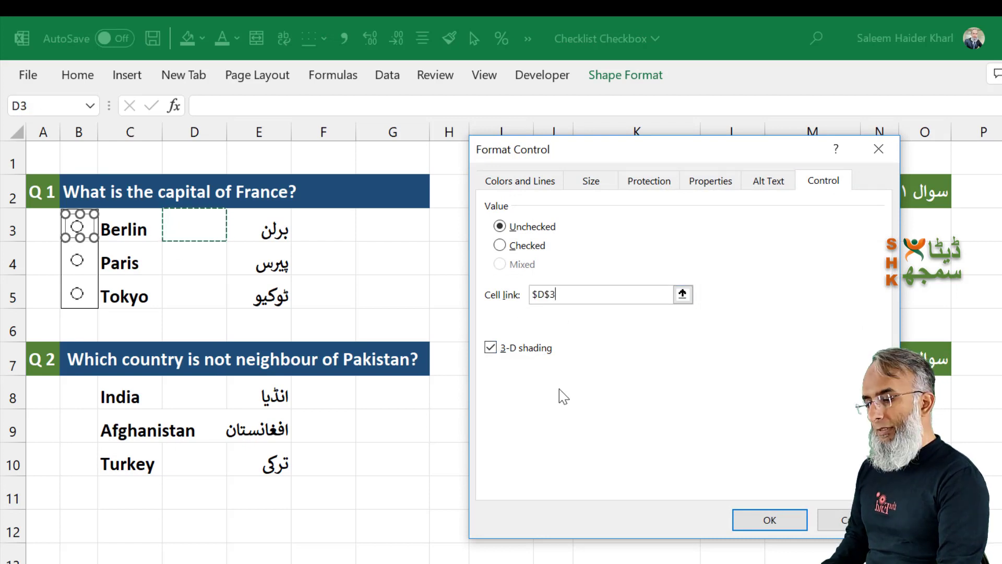
click(770, 521)
click(158, 277)
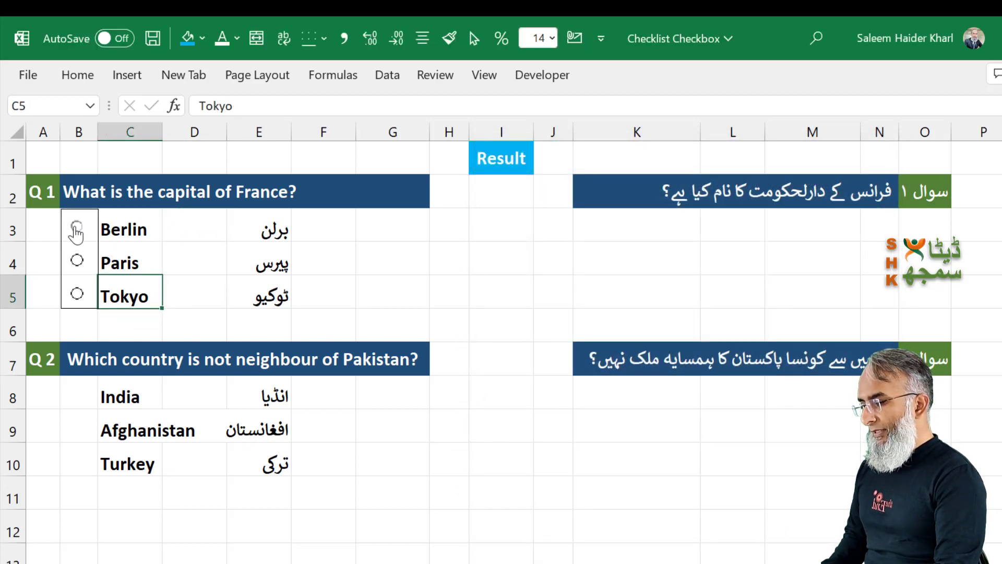
- Test the linked option buttons of question 1 by choosing Berlin, Paris and Tokyo in turn
click(77, 226)
click(76, 260)
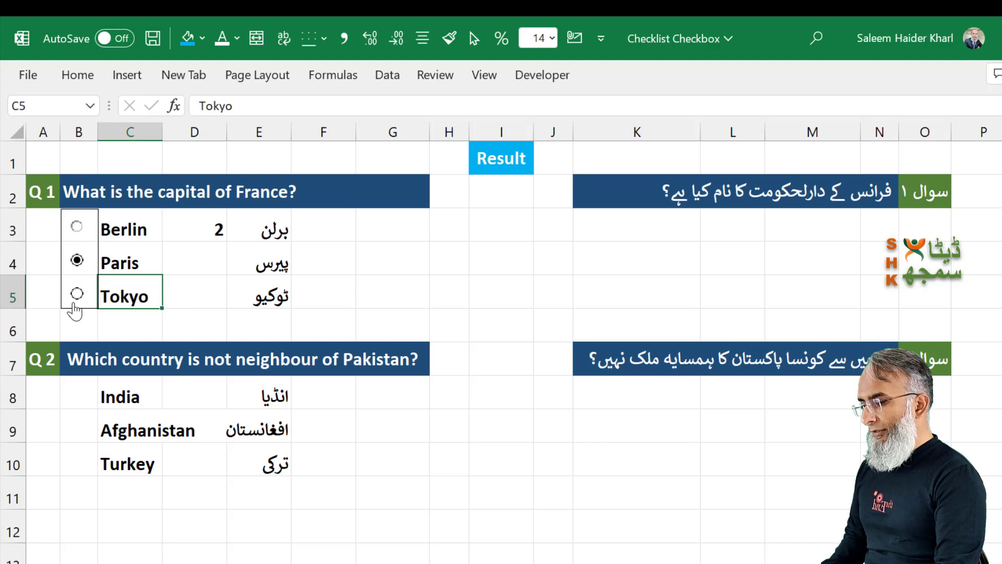
click(77, 293)
click(392, 450)
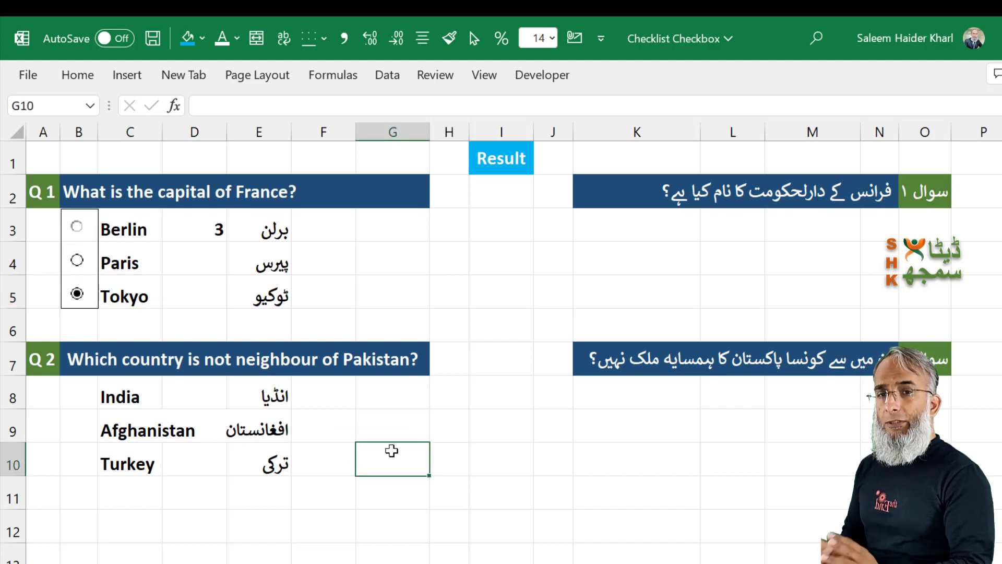
- Copy the option buttons and group box in B3:B5 to B8:B10, beside the answers of question 2
key(Left)
key(Left)
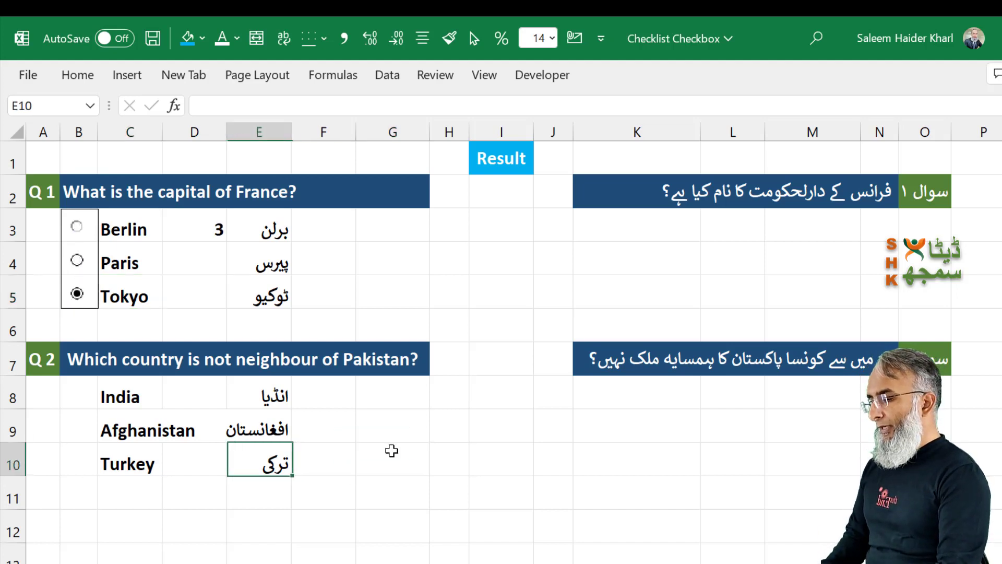
key(Left)
click(90, 333)
key(Up)
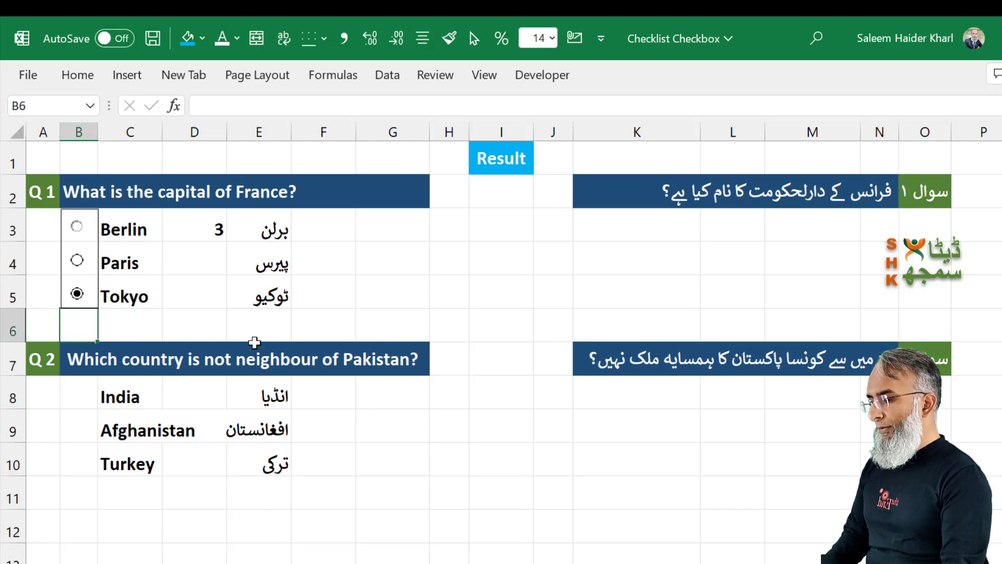
key(shift+Up)
key(shift+Up)
key(shift+Up)
key(shift+Down)
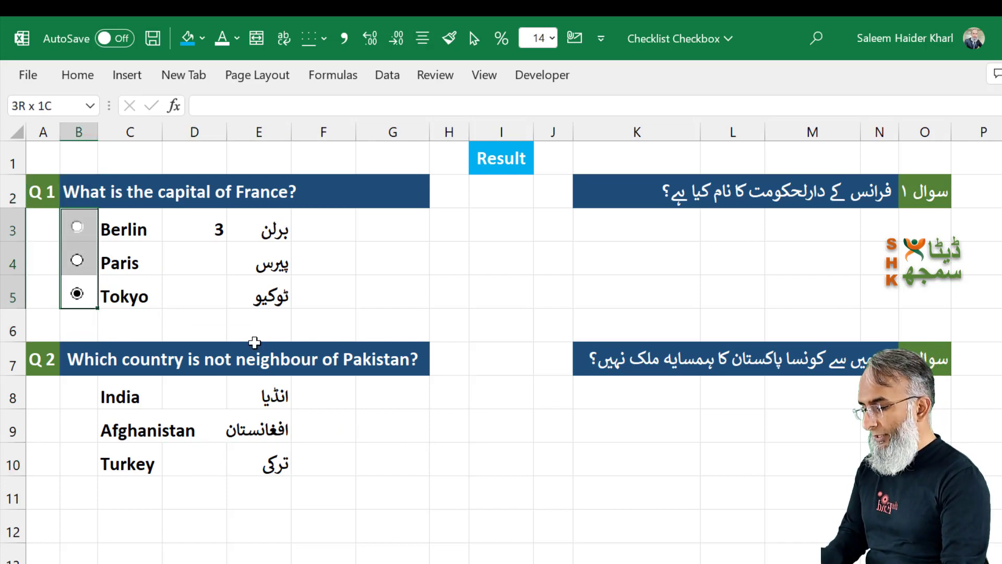
key(ctrl+c)
key(Down)
key(Down)
key(Down)
key(Down)
key(Down)
key(Down)
key(Up)
key(Up)
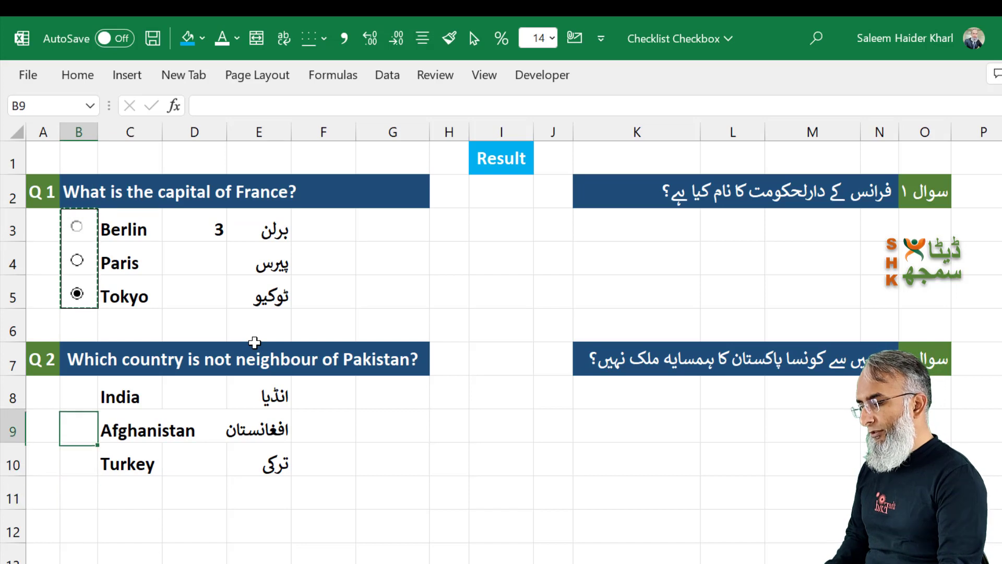
key(Up)
key(Return)
key(Down)
key(Down)
key(Down)
key(Down)
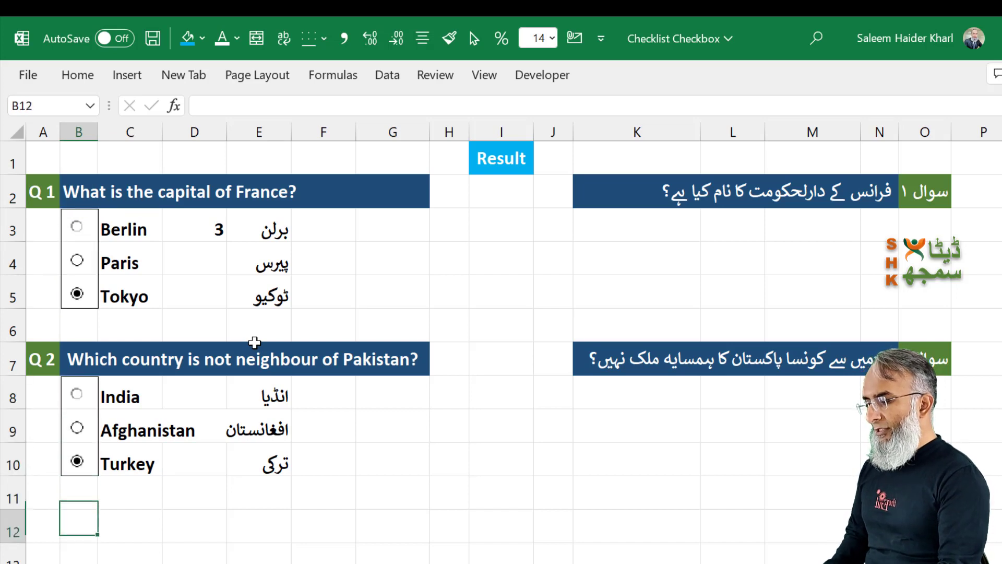
- Change the cell link of the India option button in B8 to cell D8
click(78, 431)
click(78, 462)
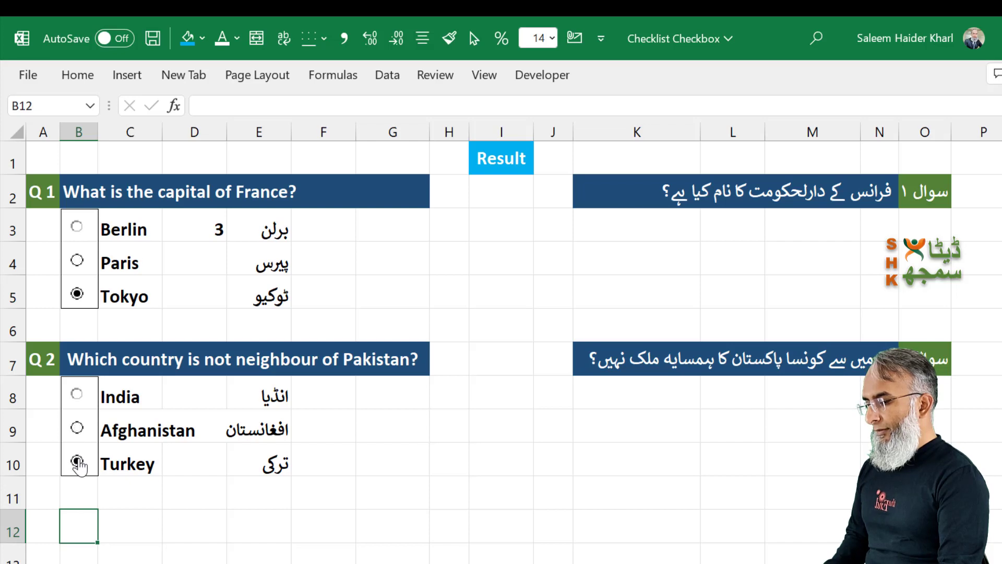
right_click(78, 401)
click(146, 563)
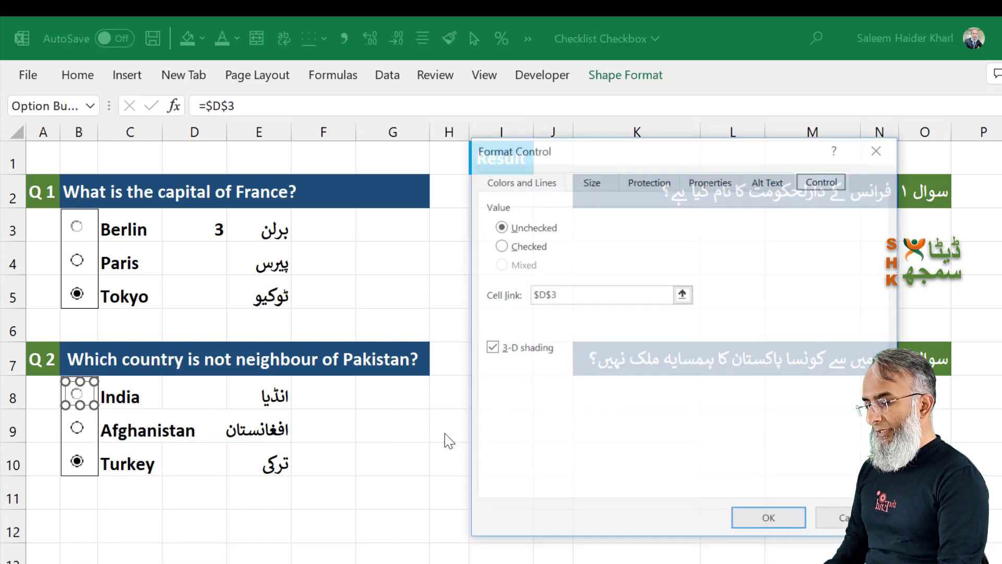
drag(555, 294, 526, 296)
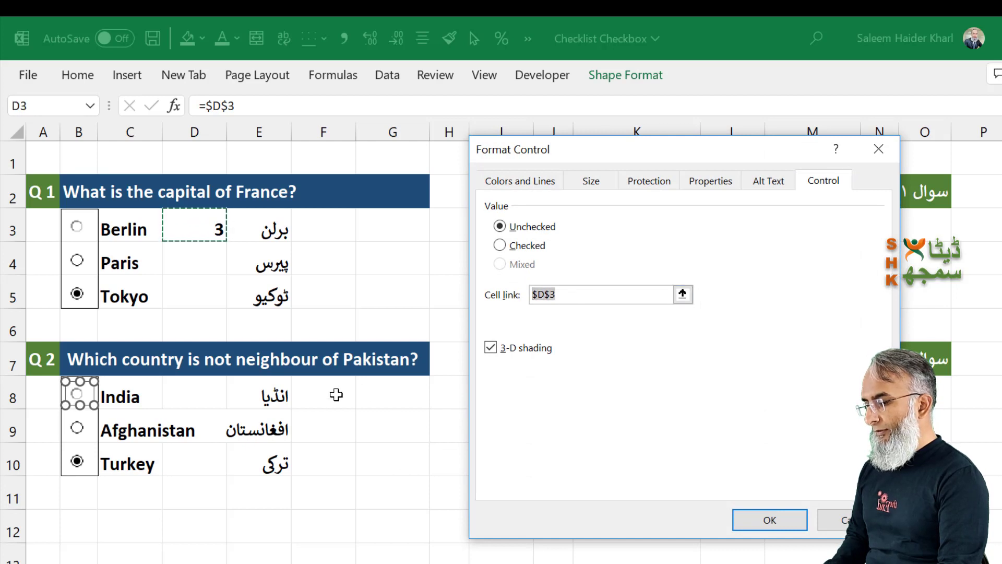
click(204, 391)
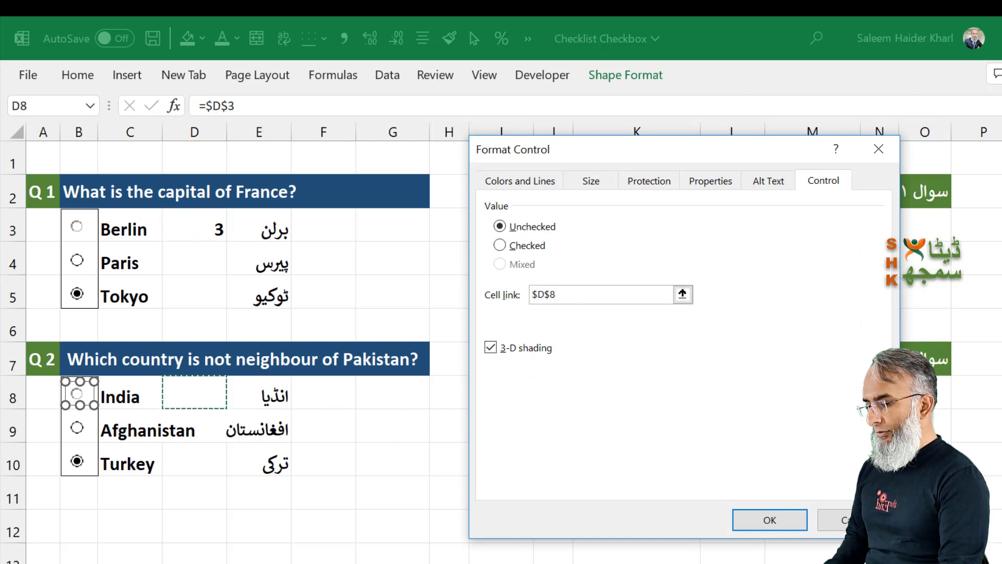
click(769, 518)
- Test the option buttons of question 2 by choosing Afghanistan and India in turn
click(309, 532)
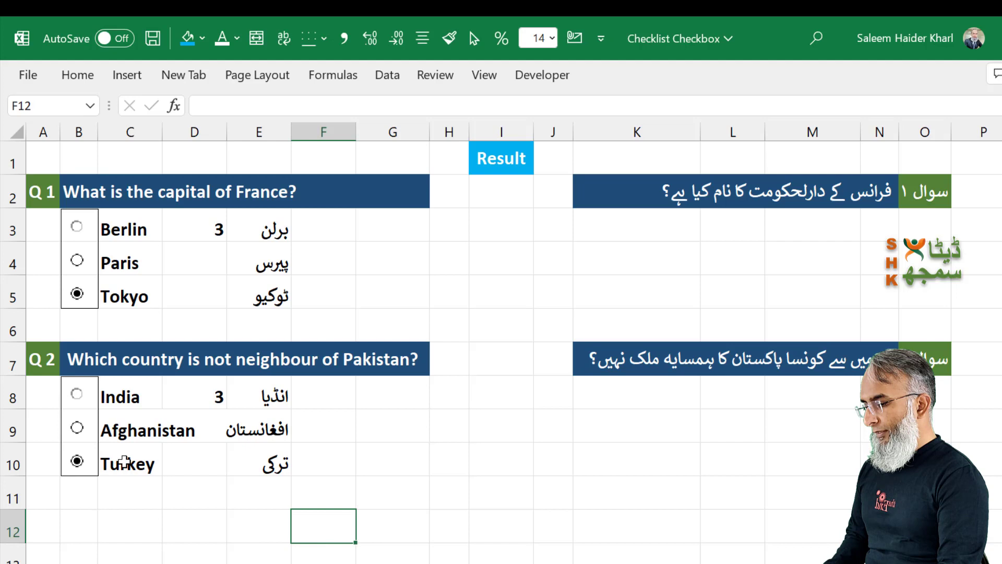
click(78, 429)
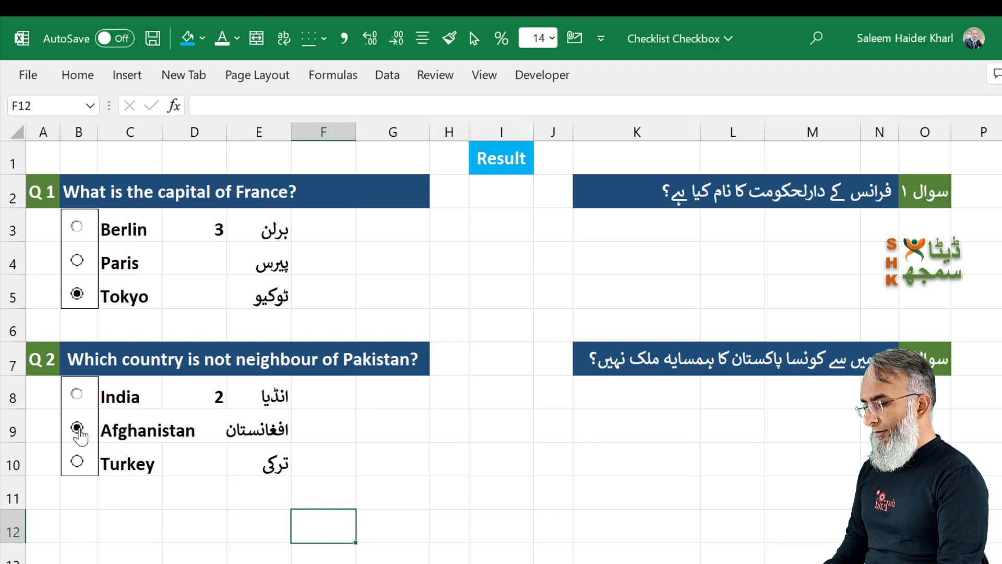
click(78, 397)
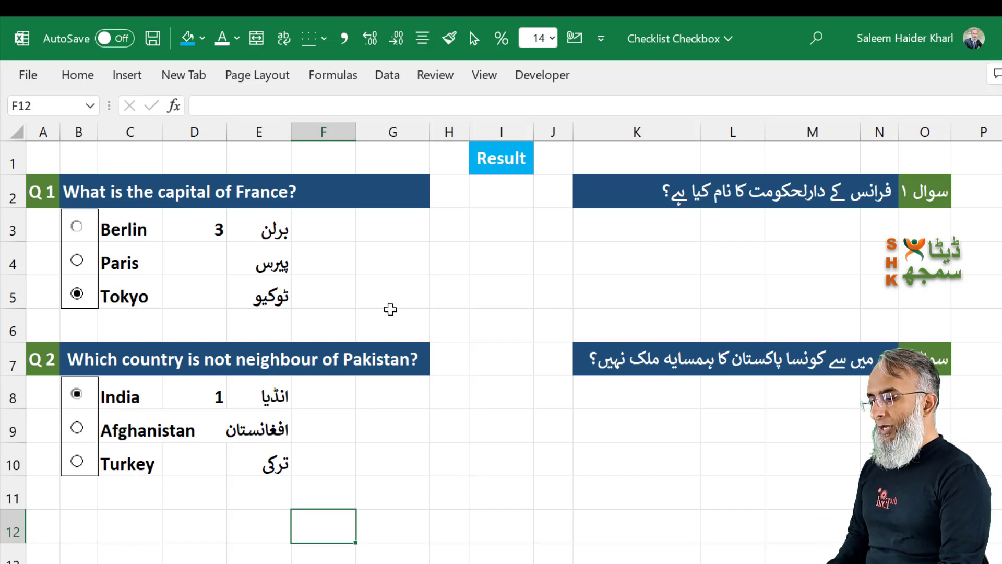
- Enter =IF(D3=2,"Correct","Wrong") in cell I2 under Result and choose Paris as the answer to question 1
click(488, 199)
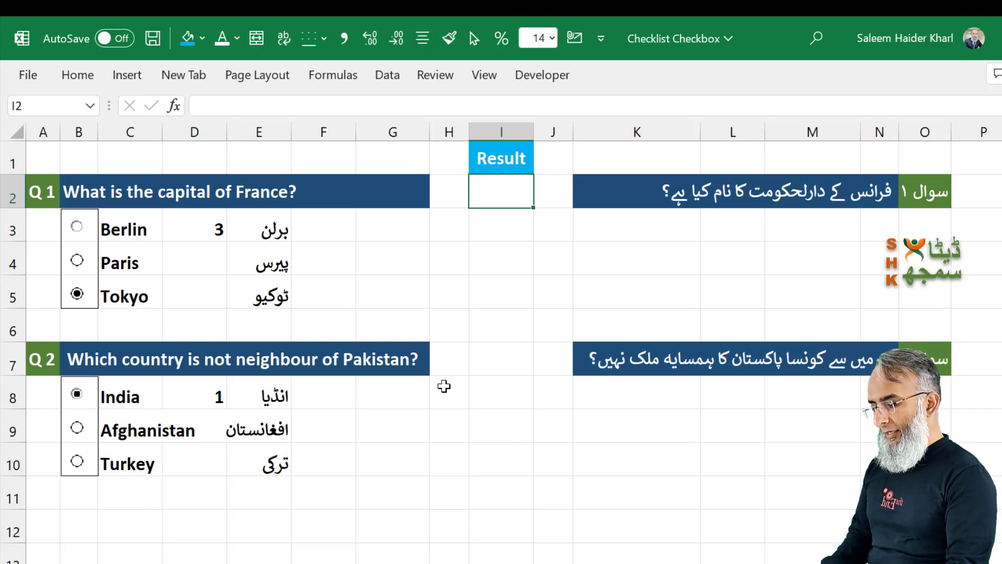
text(=if)
key(Tab)
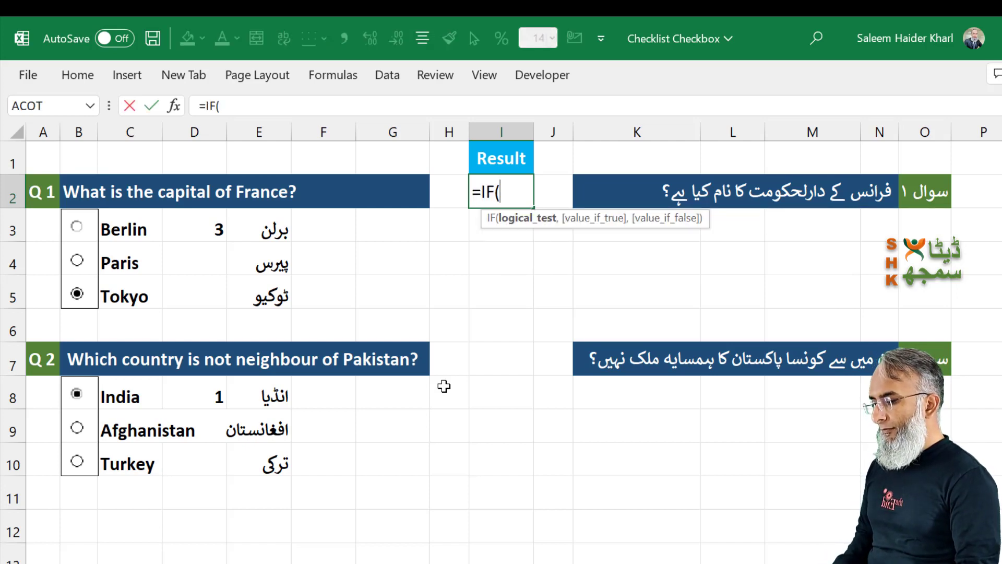
key(Left)
key(Left)
key(Left)
key(Down)
key(Left)
key(Left)
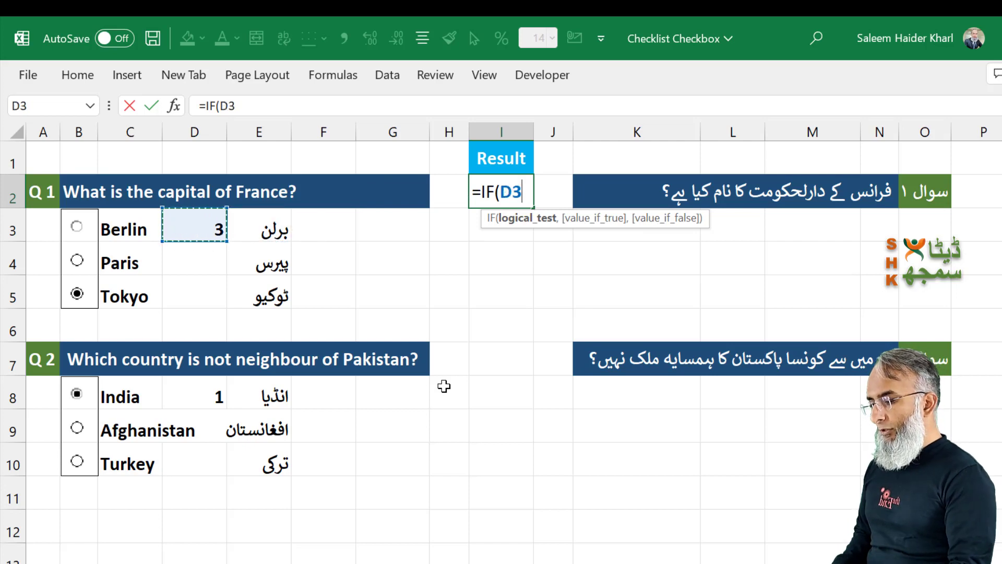
text(=)
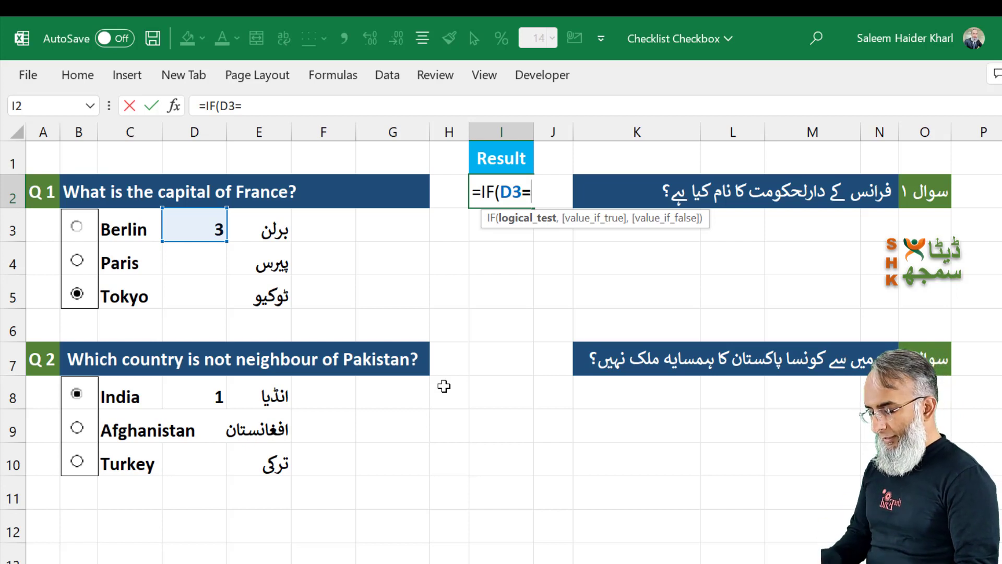
text(2,)
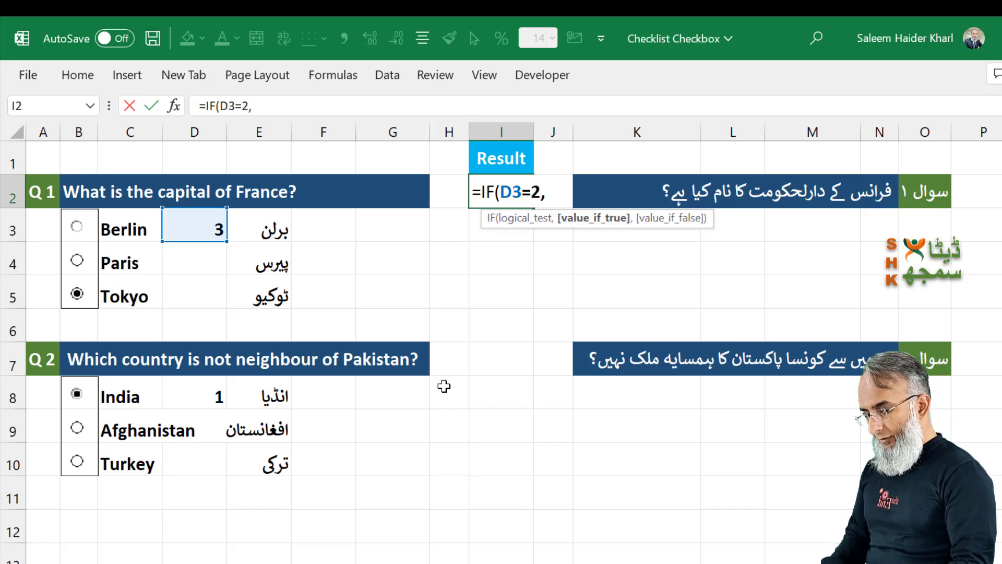
text(t)
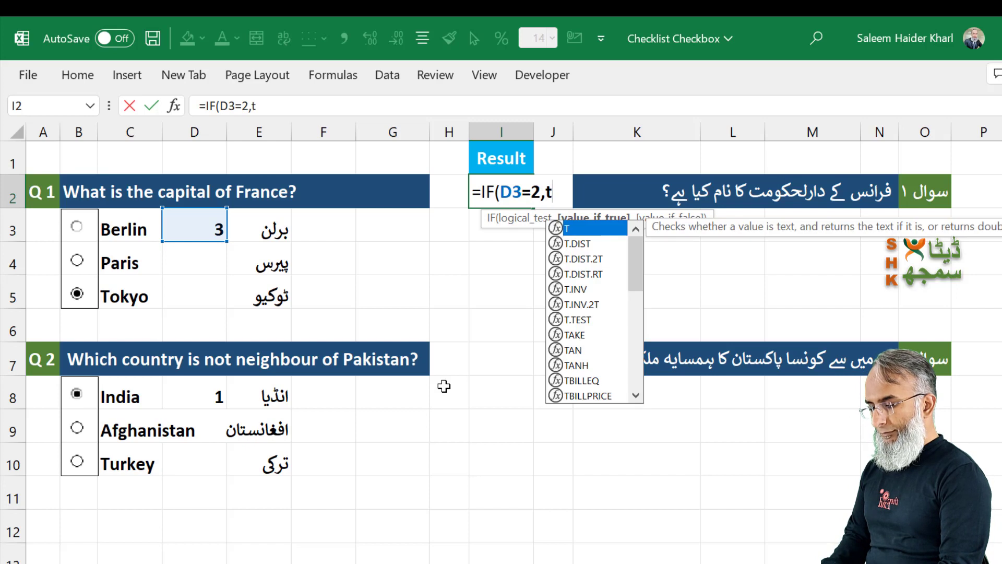
key(BackSpace)
text(C)
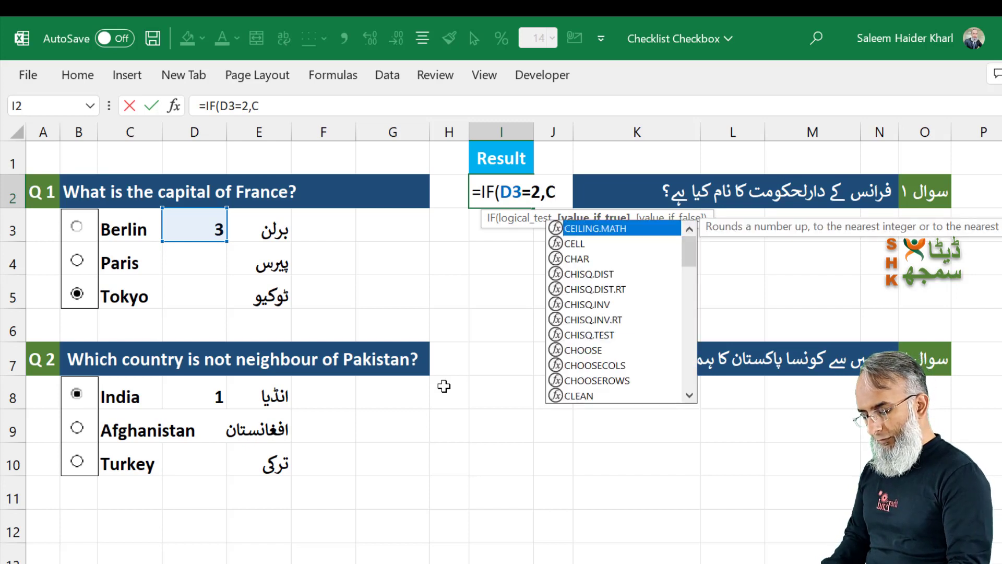
key(BackSpace)
text("Cor)
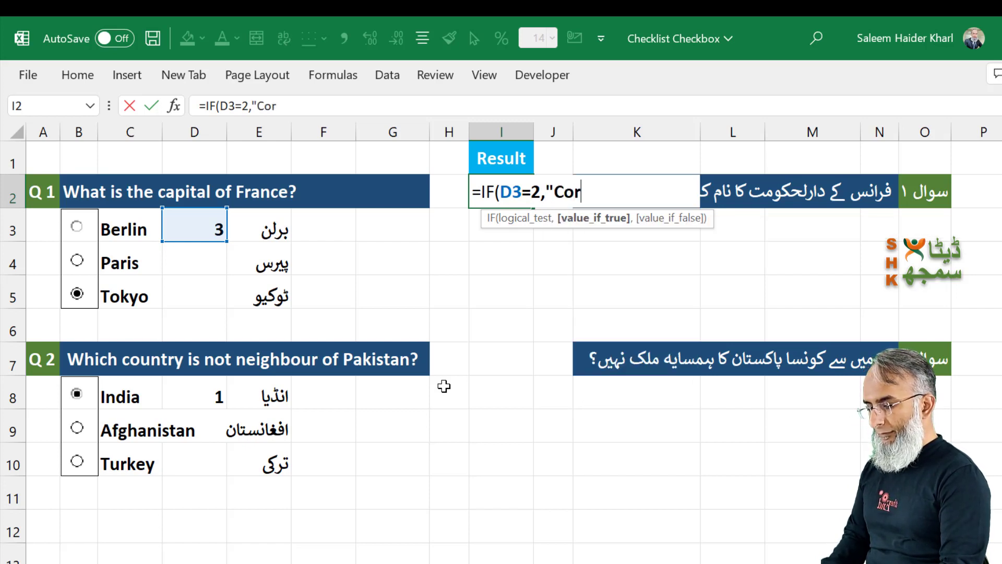
text(rect",)
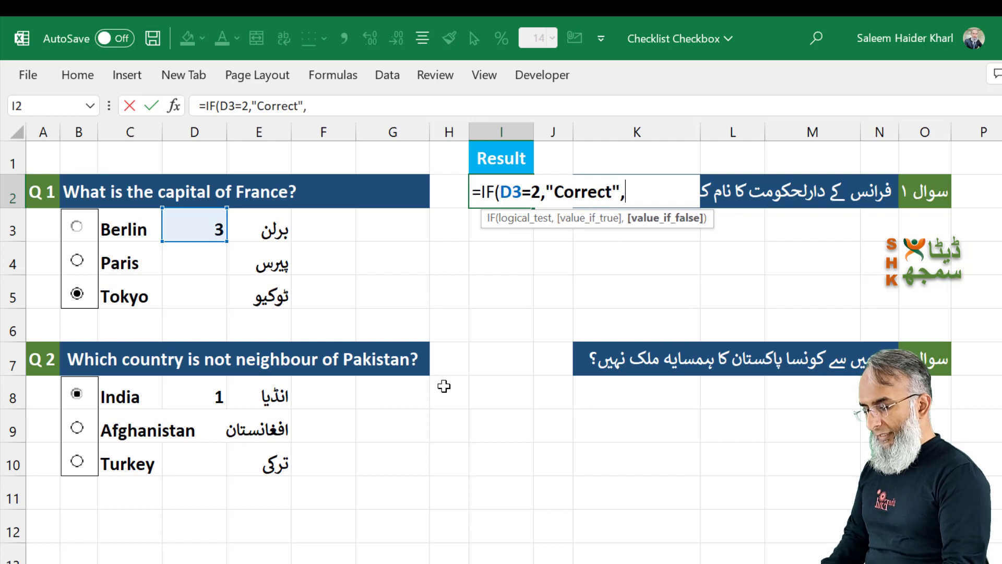
text("W)
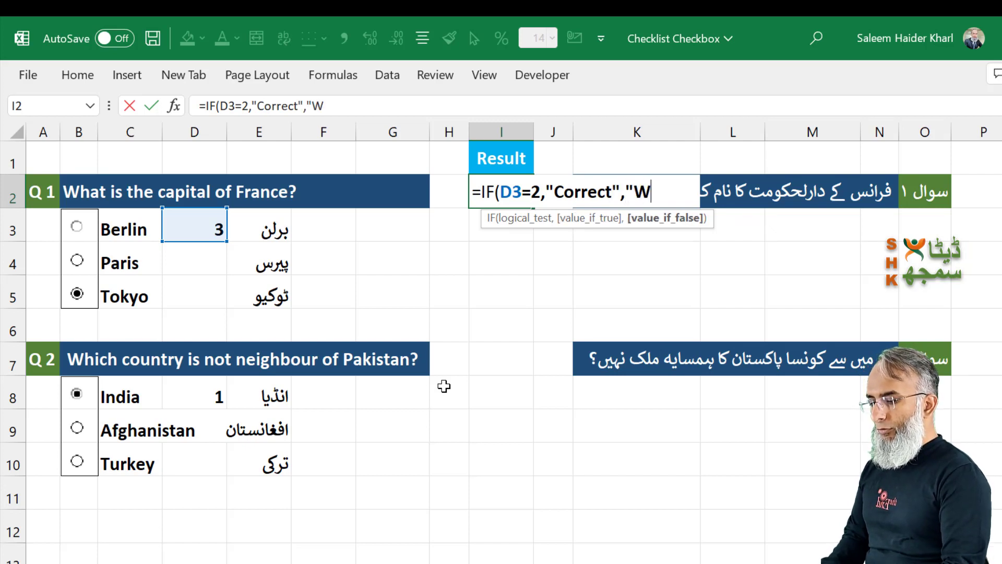
text(rong"))
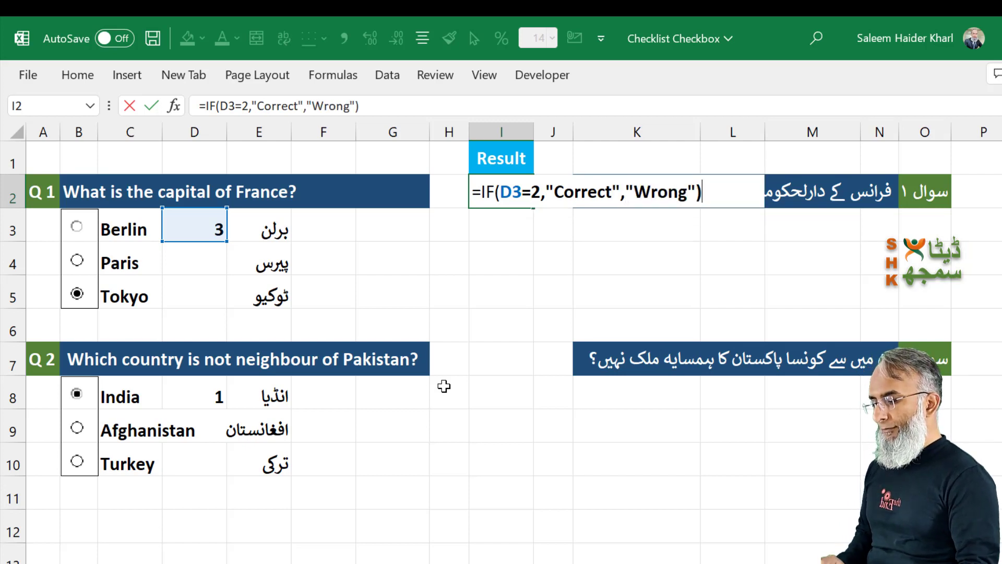
key(Return)
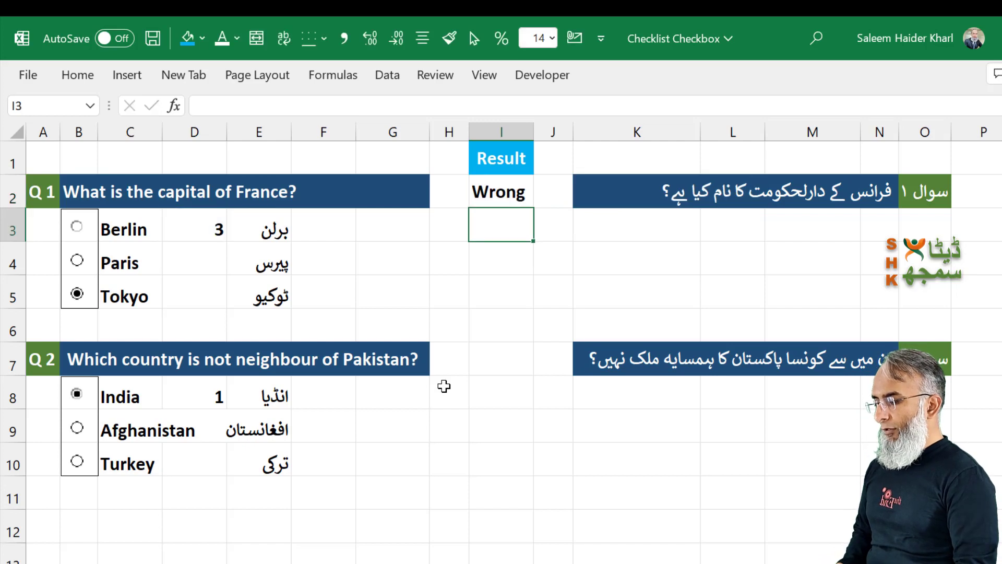
click(79, 270)
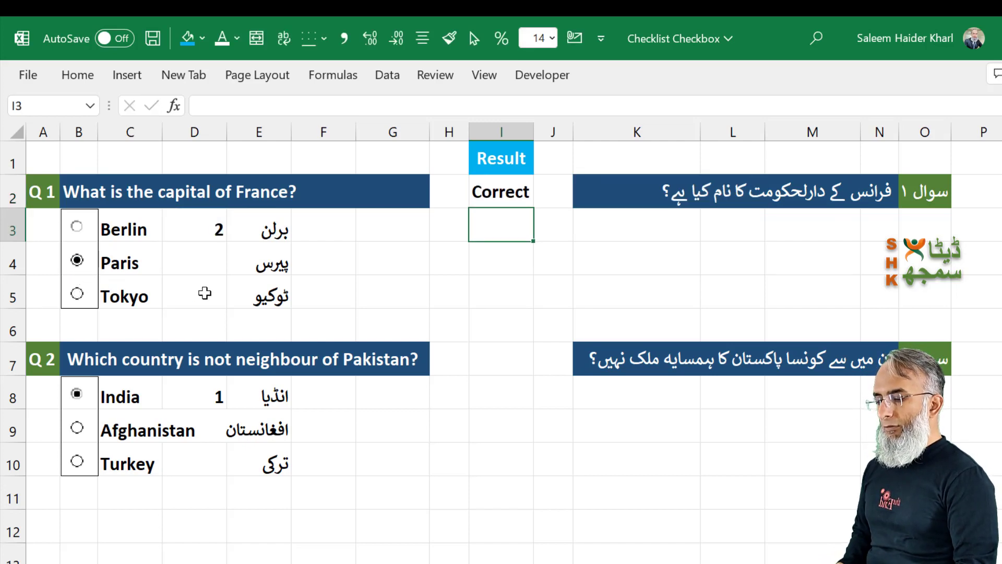
- Hide the linked numbers in cells D3 and D8 by applying the white font colour
click(189, 226)
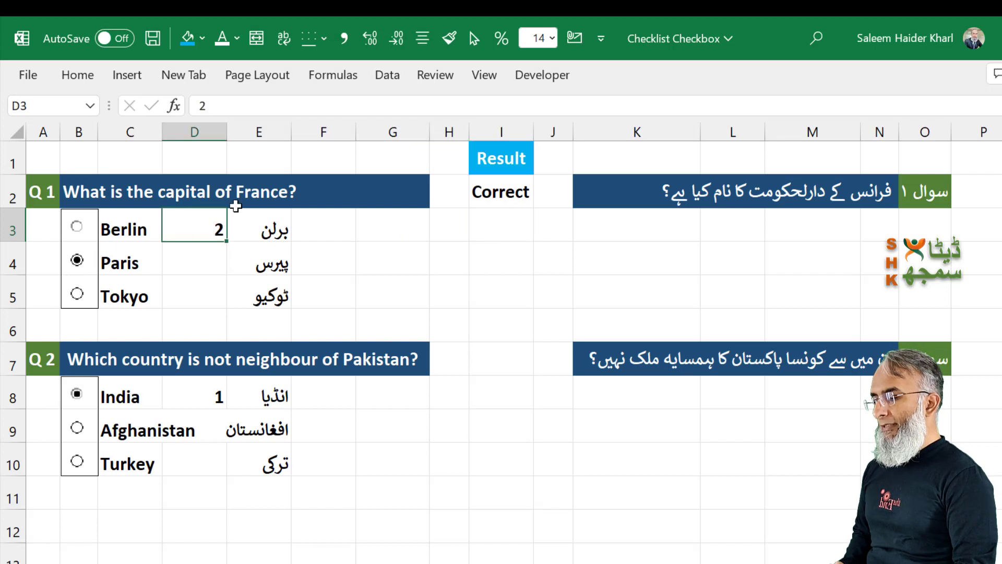
click(222, 39)
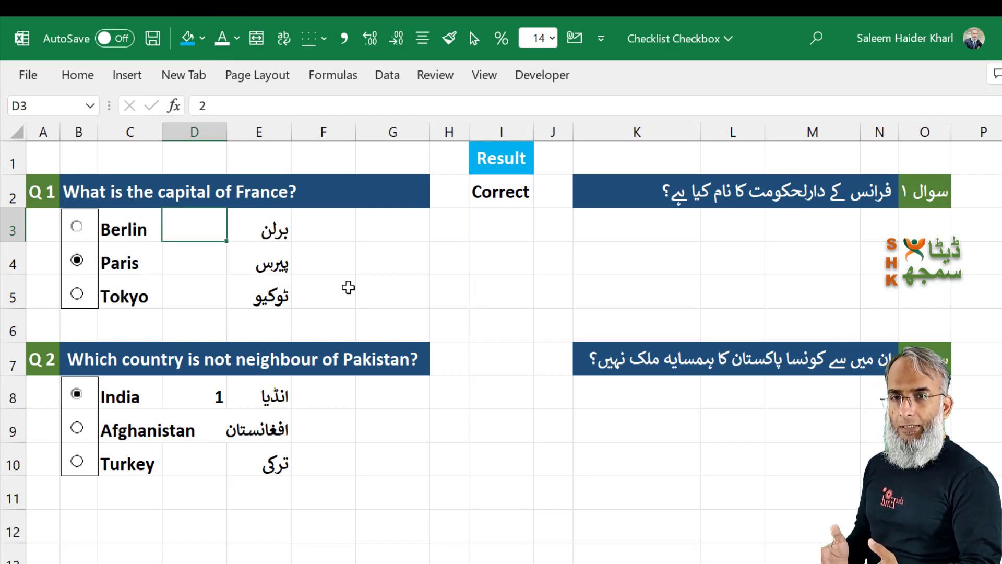
click(201, 400)
click(223, 41)
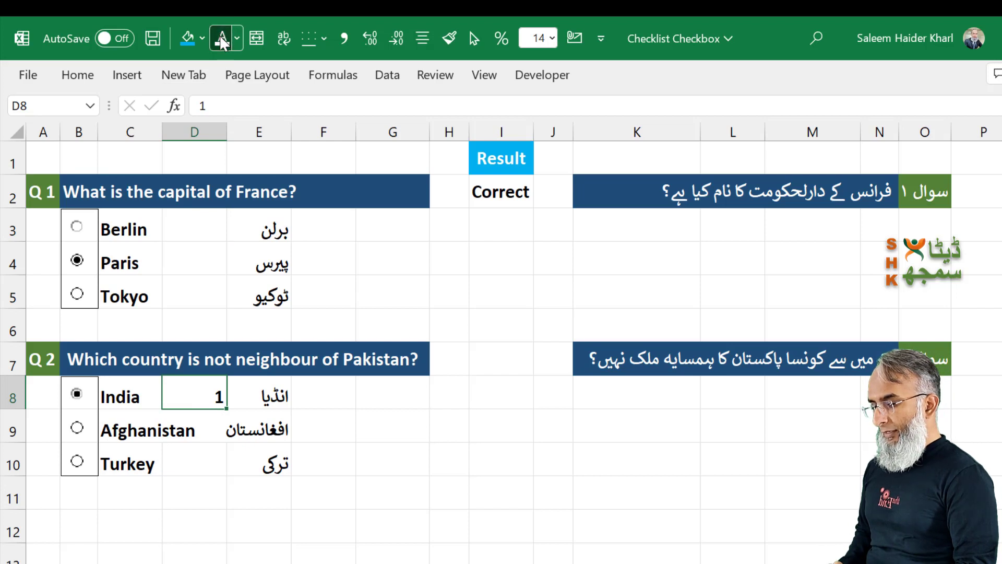
- Copy the result formula from cell I2 into cell I7, beside question 2
click(504, 394)
key(ctrl+Up)
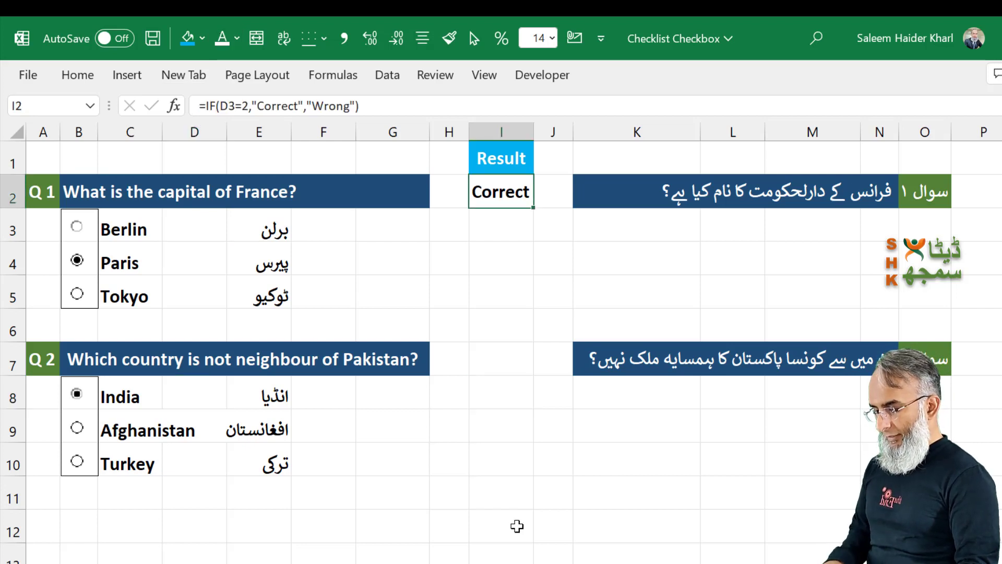
key(ctrl+c)
key(Down)
key(Down)
key(Down)
key(Down)
key(Down)
key(ctrl+v)
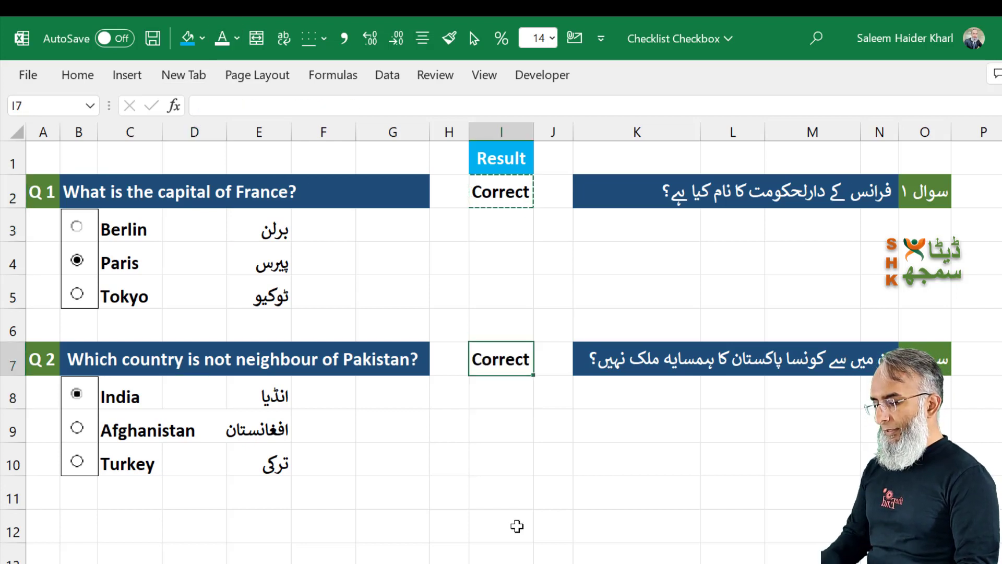
- Edit the formula in cell I7 to =IF(D8=3,"Correct","Wrong") so that the third option counts as the right answer
key(F2)
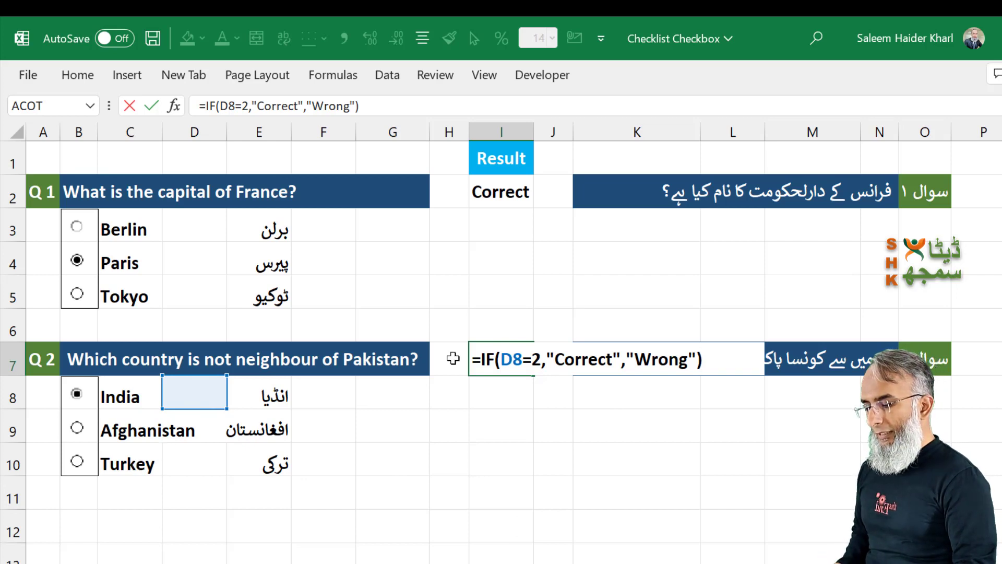
click(534, 359)
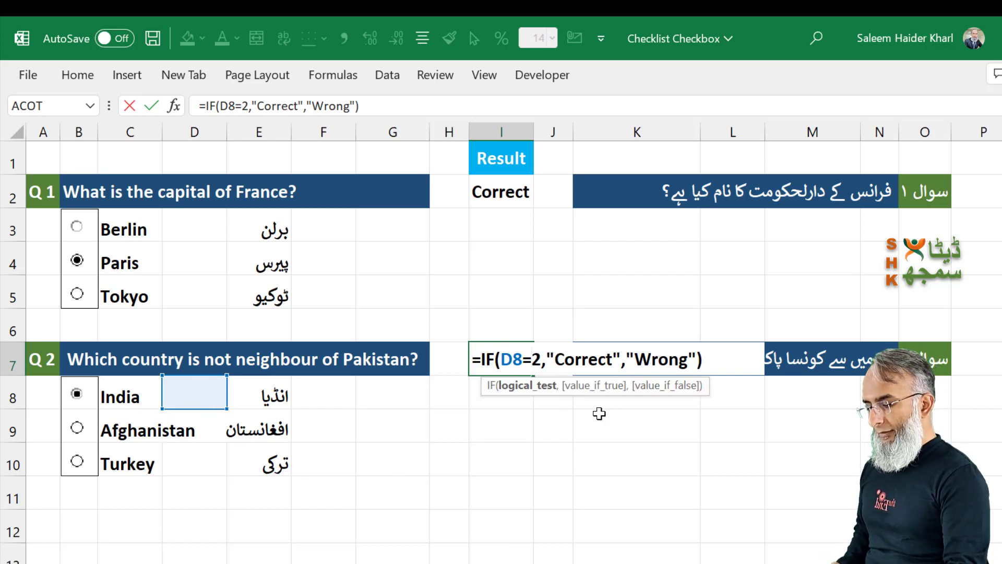
key(Delete)
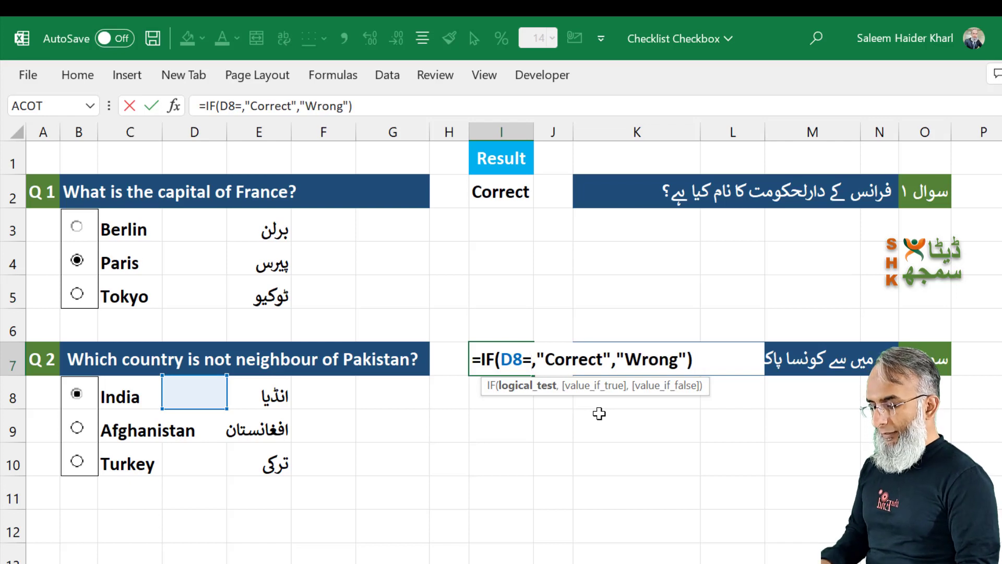
text(3)
key(Right)
key(shift+Right)
key(shift+Right)
key(shift+Right)
key(shift+Right)
key(shift+Right)
key(shift+Right)
key(shift+Right)
key(shift+Right)
key(shift+Right)
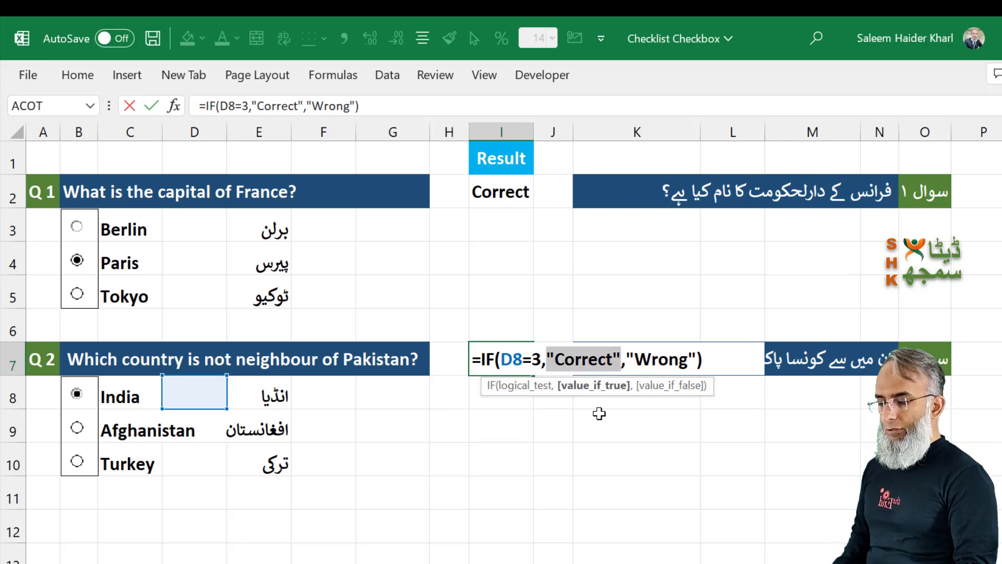
key(Return)
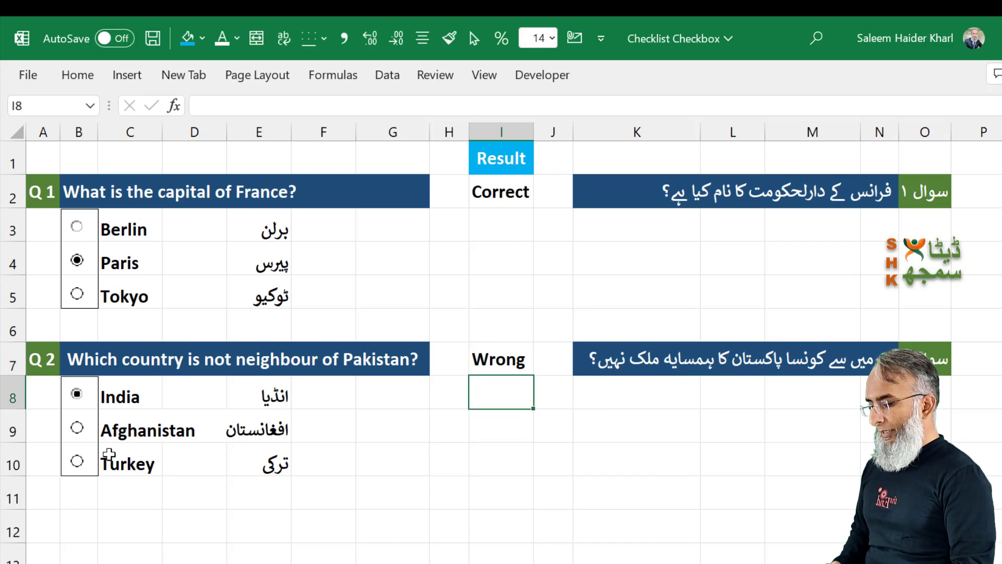
- Choose Turkey as the answer to question 2 and select its result cell I7
click(77, 461)
click(137, 537)
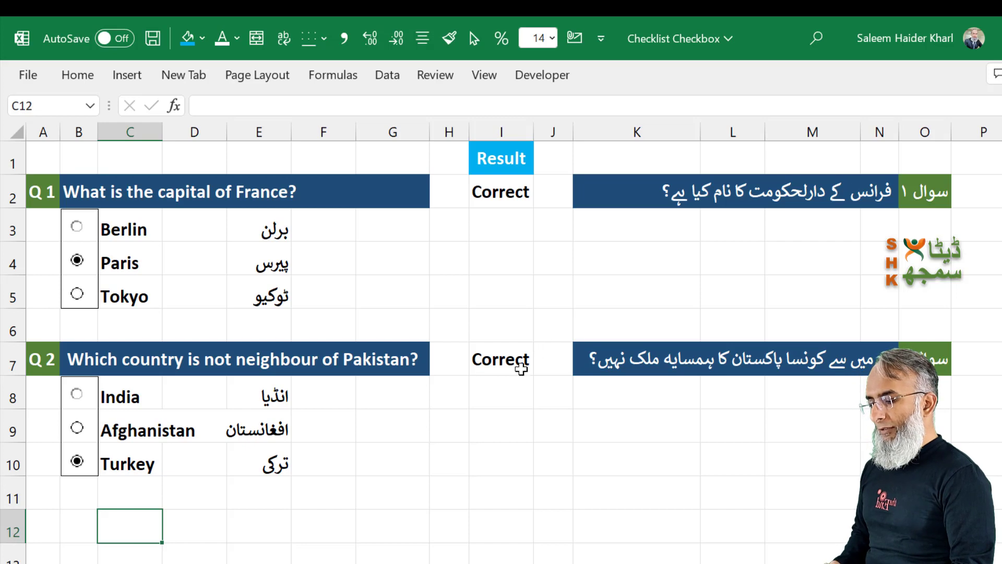
click(505, 383)
key(Up)
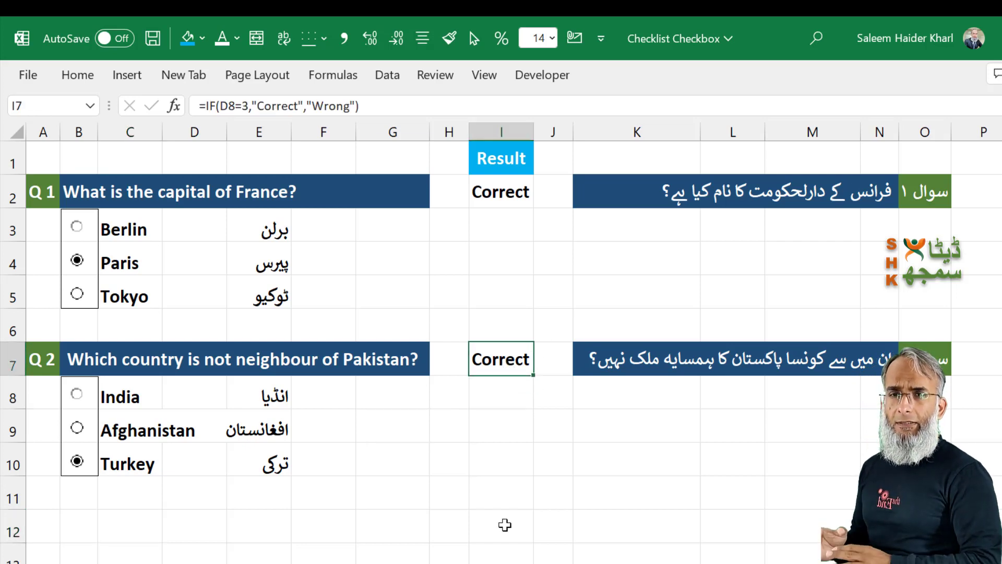